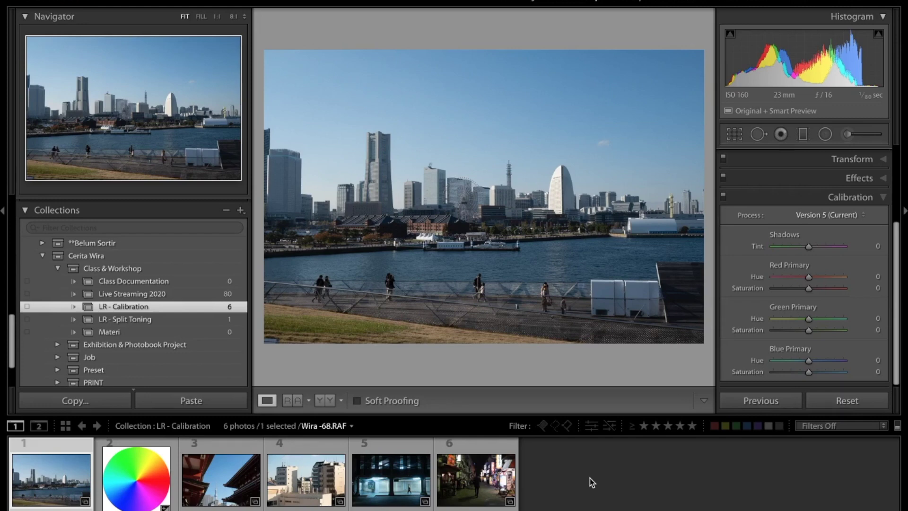
Collapse and re-expand the Calibration panel, then scroll the right panel.
left_click(868, 201)
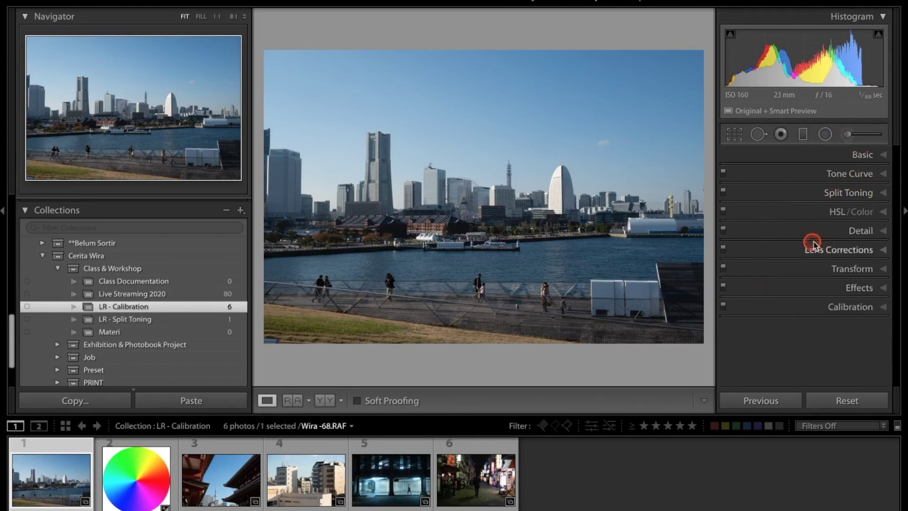
left_click(849, 307)
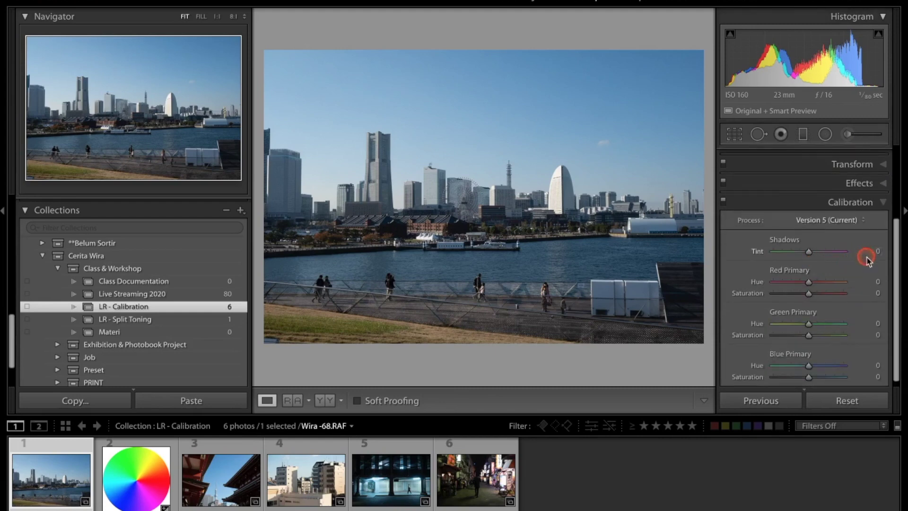
scroll(896, 248, "down", 1)
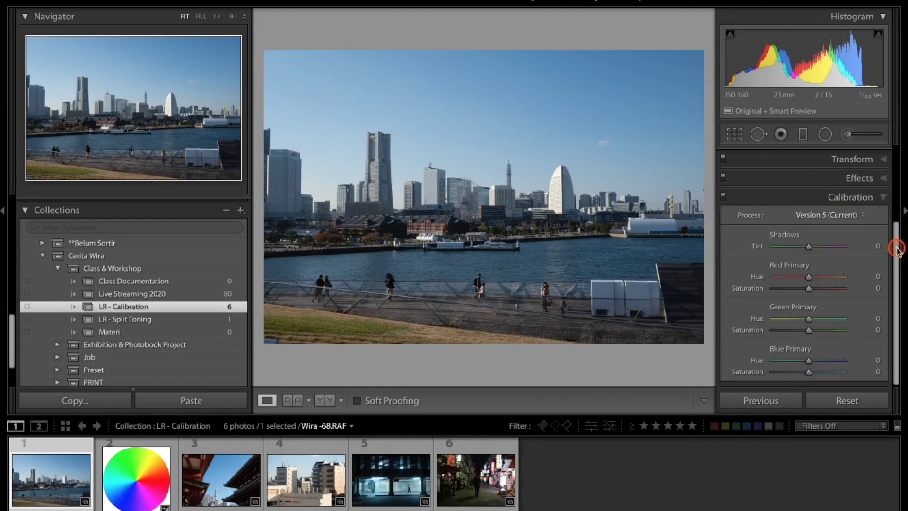
In the Basic panel, raise Exposure to +1,20 and Shadows to +50.
left_click_drag(895, 248, 862, 156)
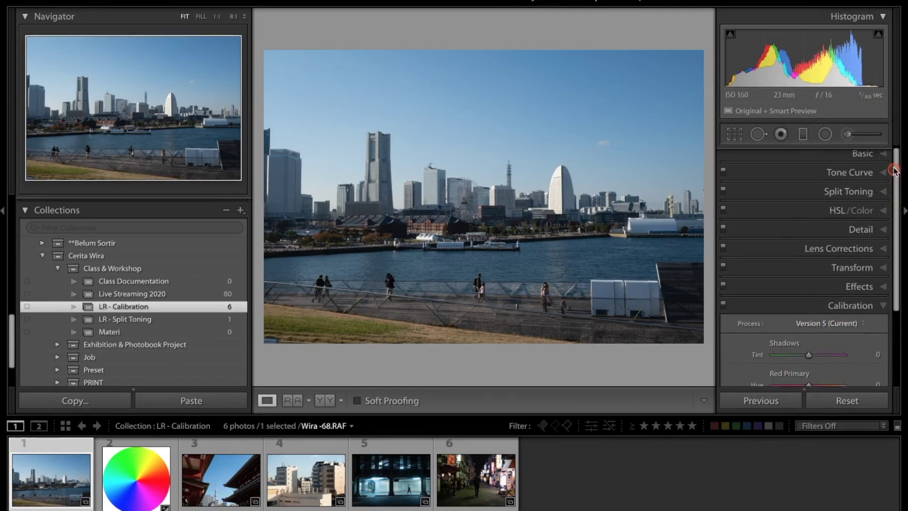
left_click(862, 156)
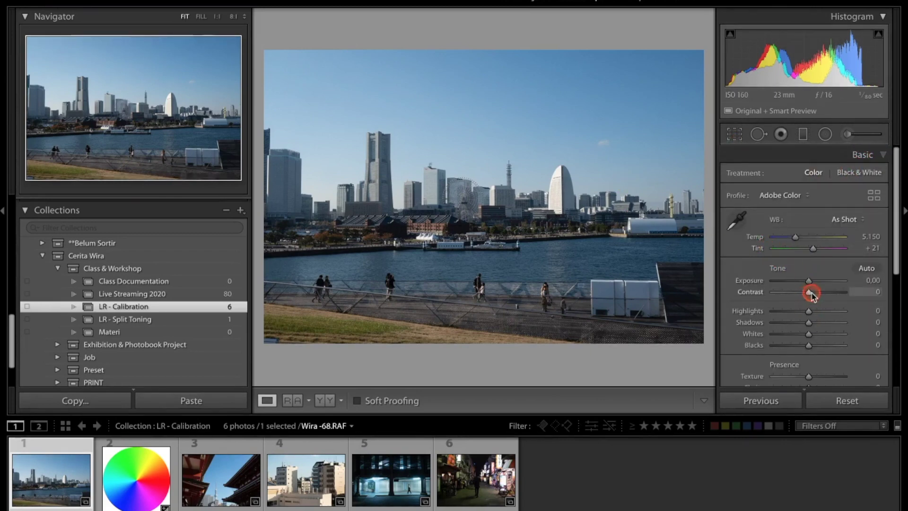
left_click_drag(810, 281, 813, 281)
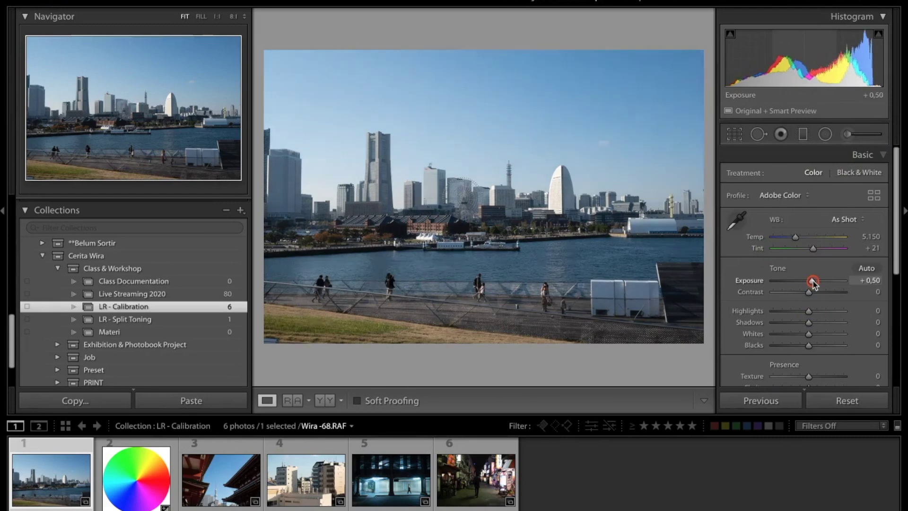
left_click_drag(813, 282, 817, 281)
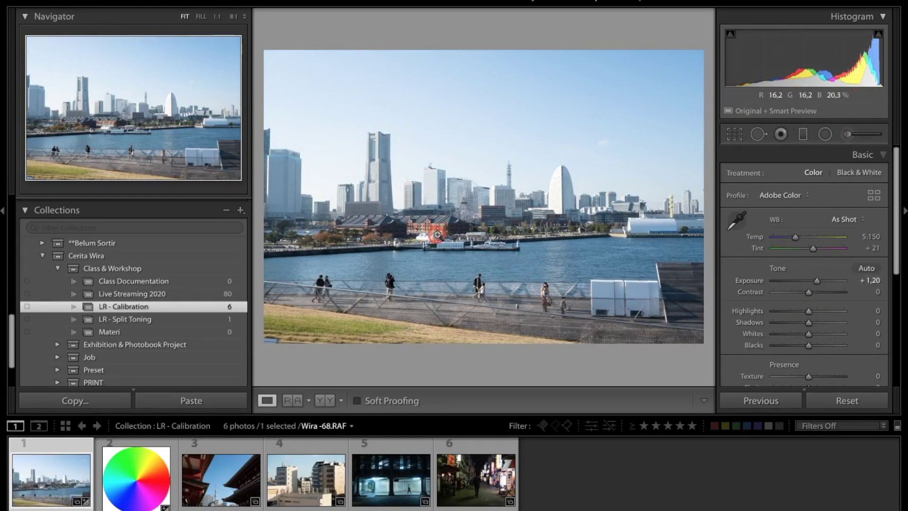
left_click_drag(809, 322, 820, 325)
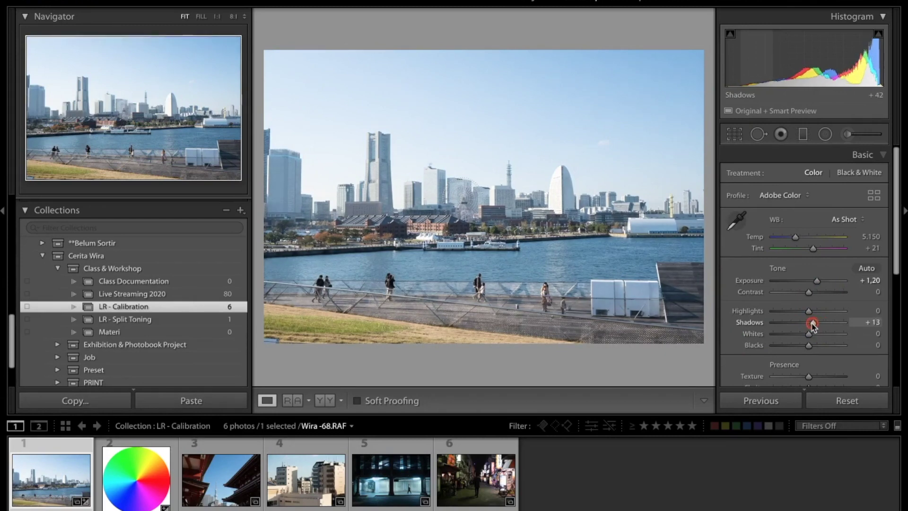
left_click_drag(821, 325, 827, 327)
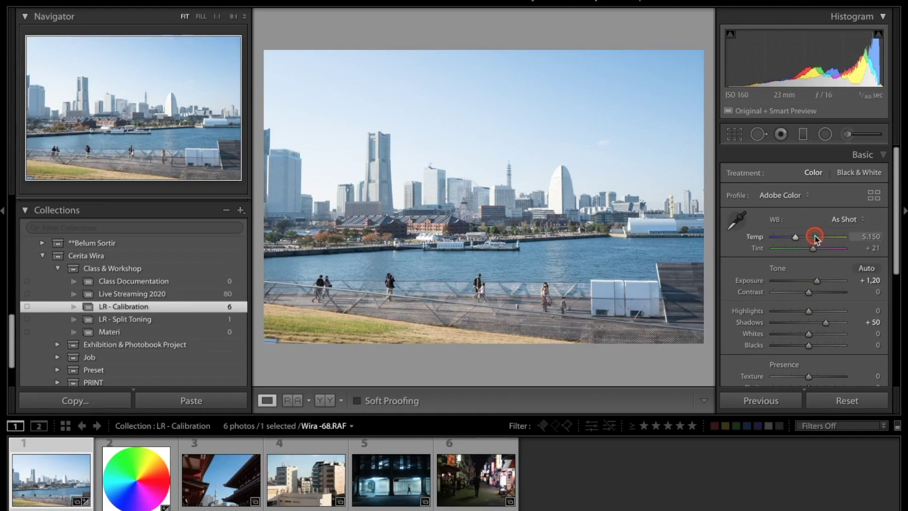
Set the white balance preset to Daylight and expand the Calibration section.
left_click(846, 221)
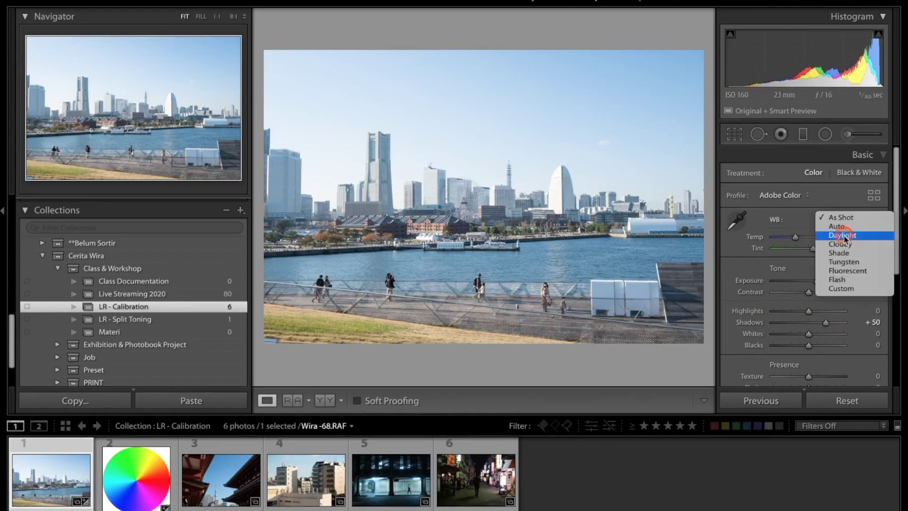
left_click(846, 236)
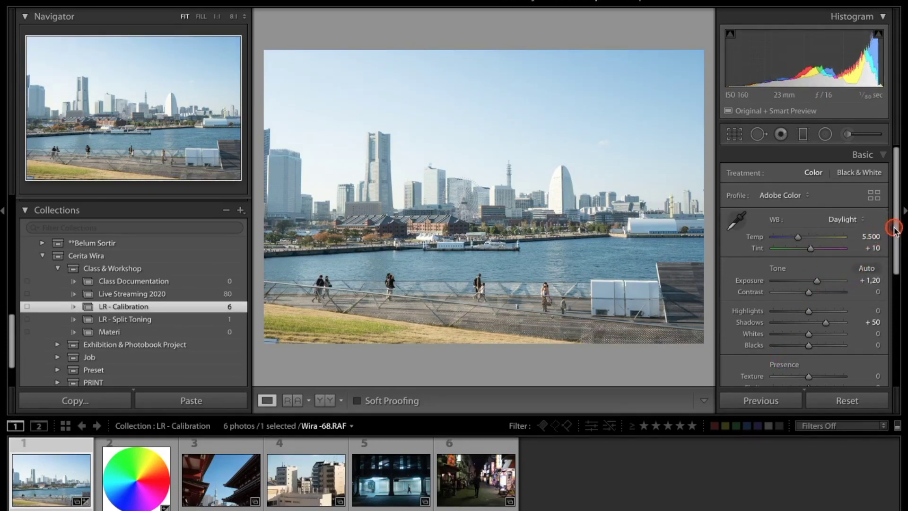
left_click_drag(897, 235, 894, 349)
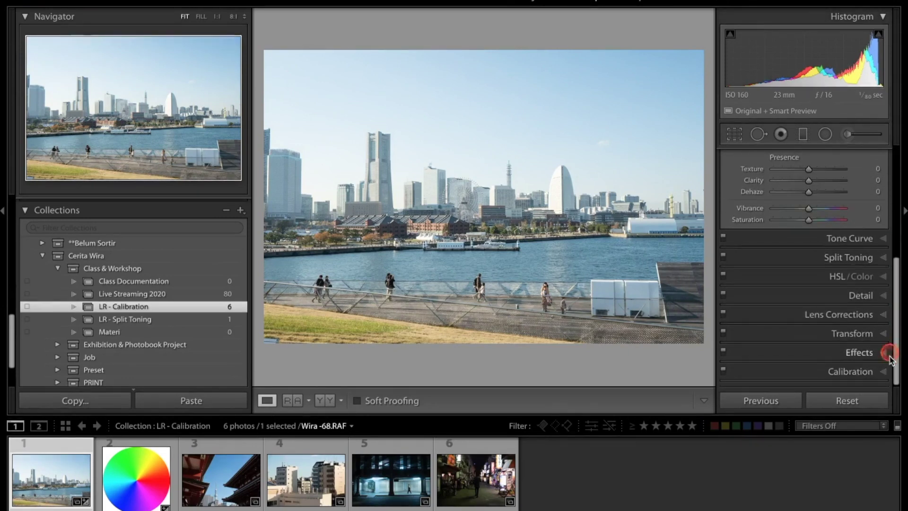
left_click(858, 372)
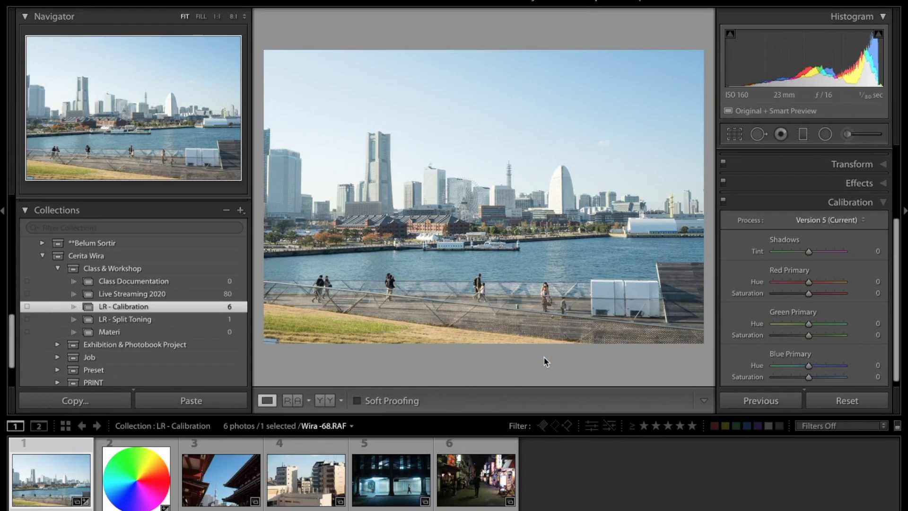
Scroll down the right panel to reveal the Calibration sliders.
scroll(778, 265, "down", 1)
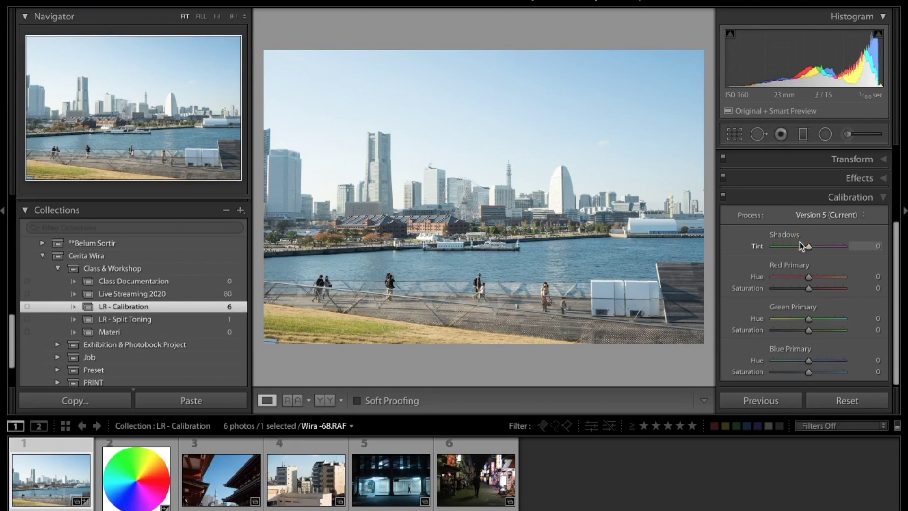
left_click(726, 239)
left_click(745, 294)
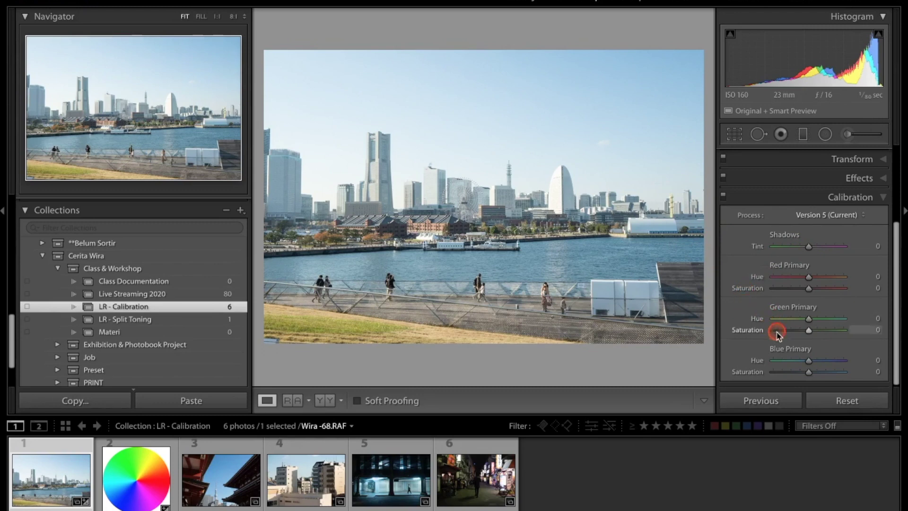
left_click(810, 361)
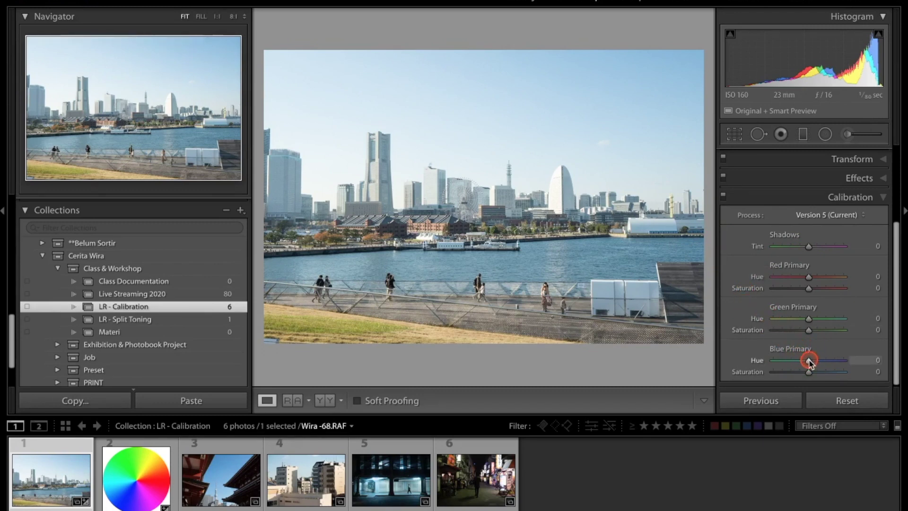
left_click_drag(805, 362, 790, 362)
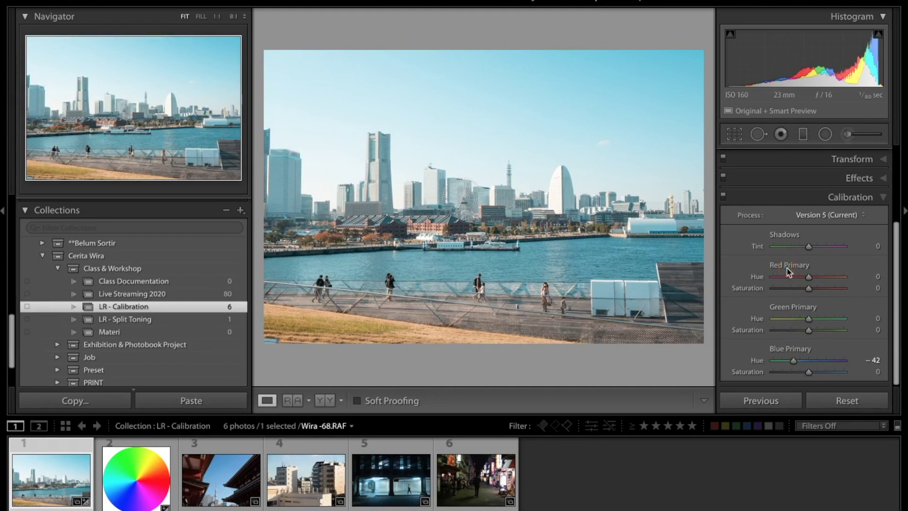
key("ctrl+z")
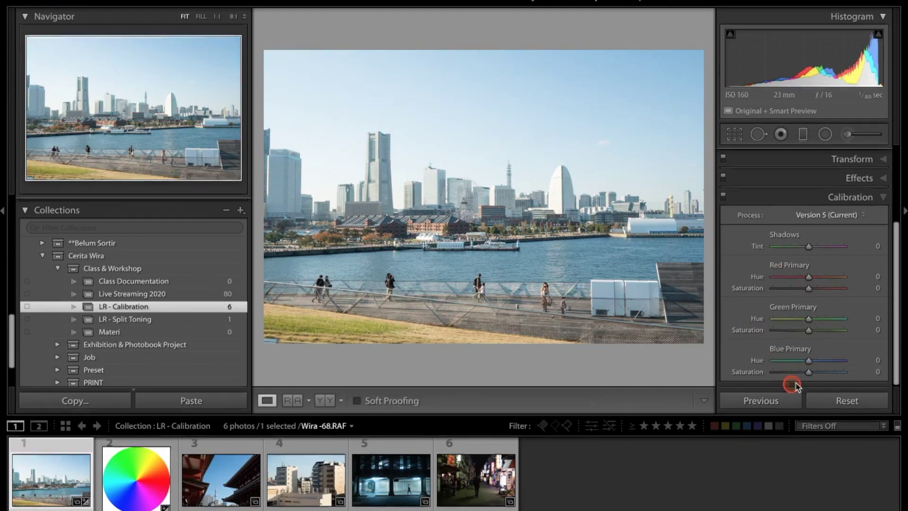
left_click_drag(810, 361, 747, 368)
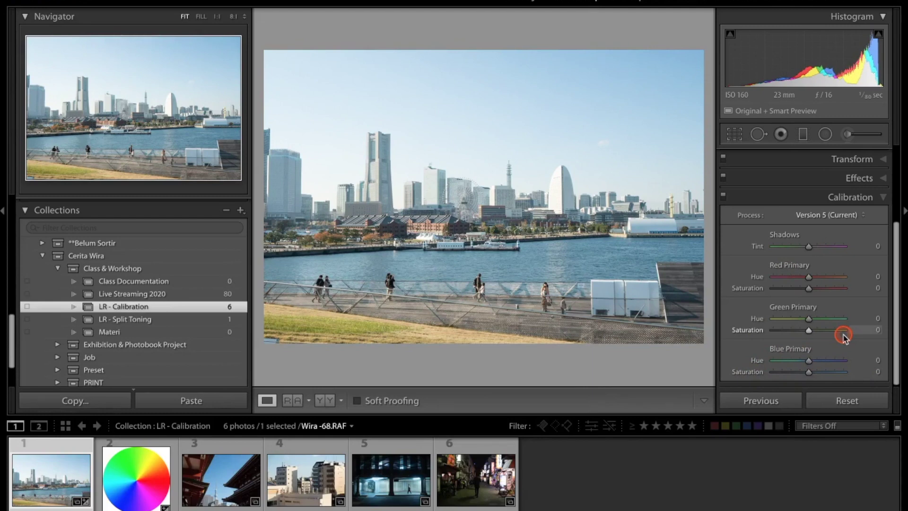
Set Calibration Blue Primary hue -36, Green Primary hue +22 and Red Primary hue +48.
left_click_drag(809, 361, 799, 364)
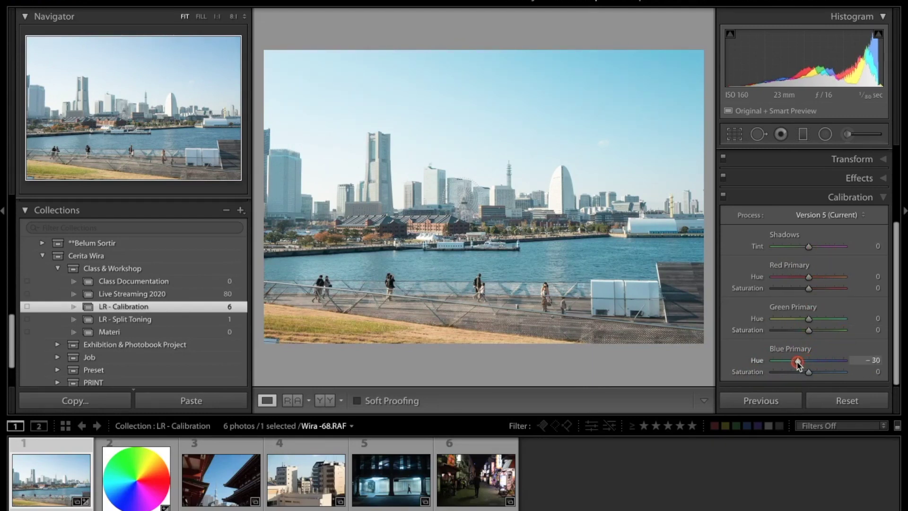
left_click_drag(801, 363, 798, 363)
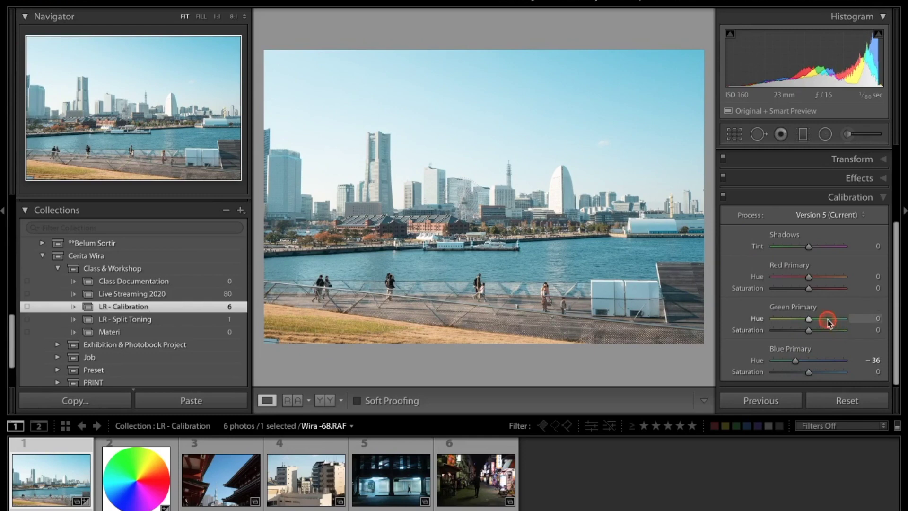
mouse_move(815, 320)
left_mouse_down()
mouse_move(845, 319)
mouse_move(780, 319)
mouse_move(816, 318)
left_mouse_up()
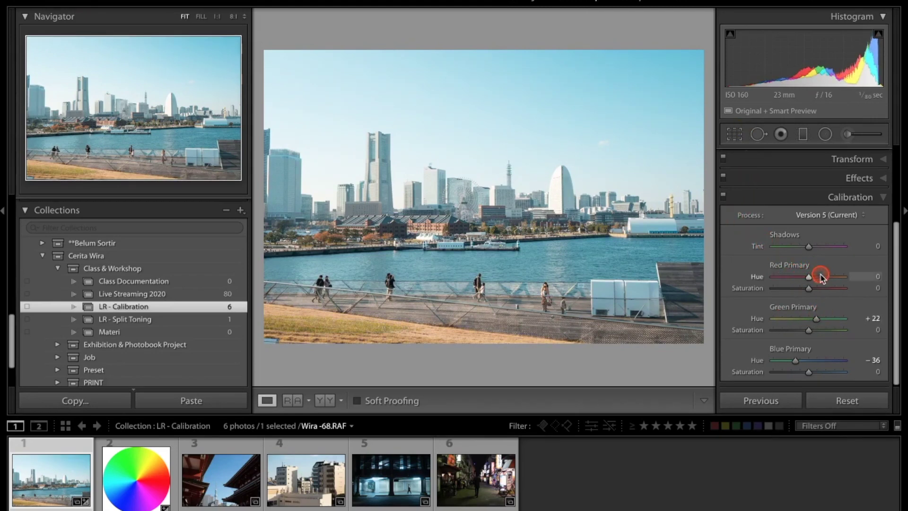
left_click_drag(813, 277, 827, 281)
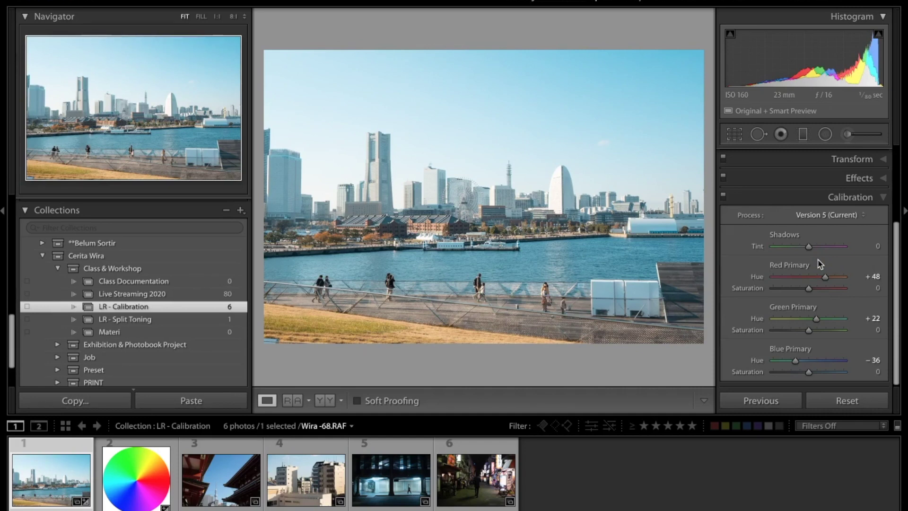
Expand the HSL/Color panel, then select the colour-wheel image in the filmstrip.
scroll(821, 264, "up", 2)
scroll(820, 264, "up", 2)
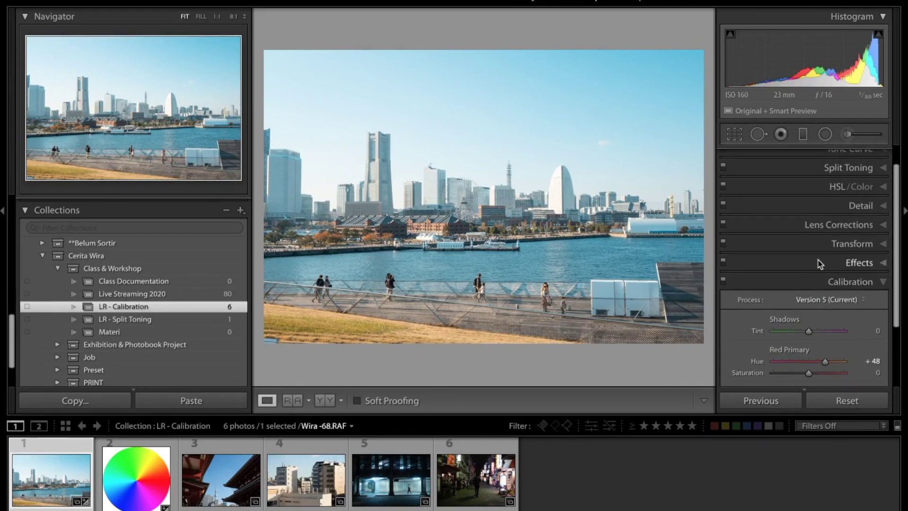
scroll(820, 264, "up", 2)
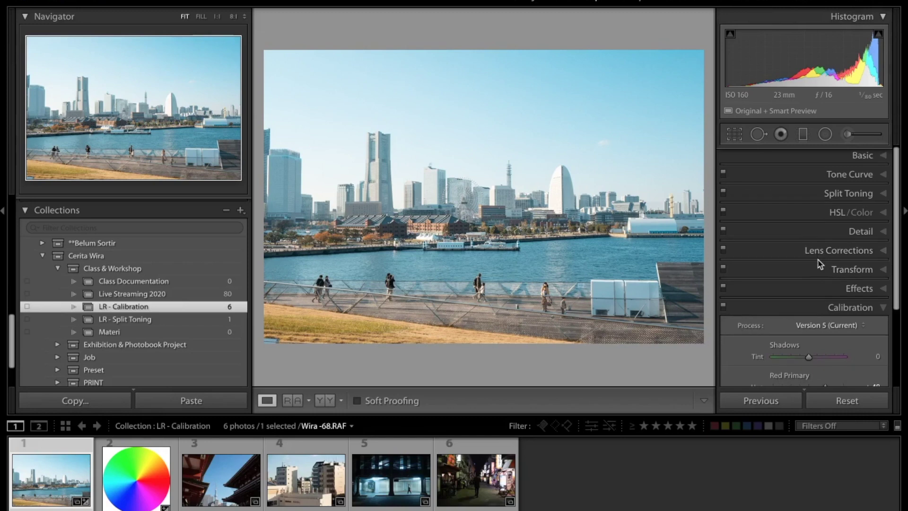
scroll(821, 264, "down", 1)
scroll(820, 264, "down", 3)
scroll(821, 264, "down", 1)
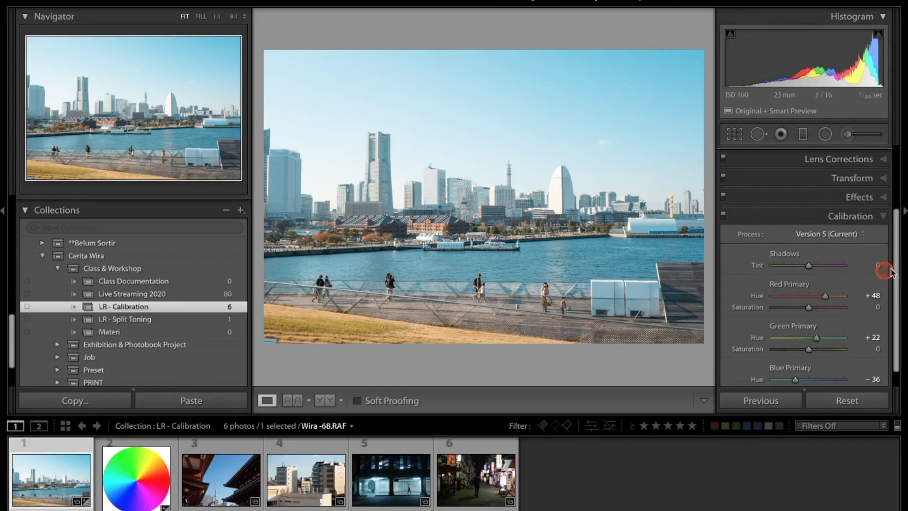
left_click_drag(896, 259, 896, 195)
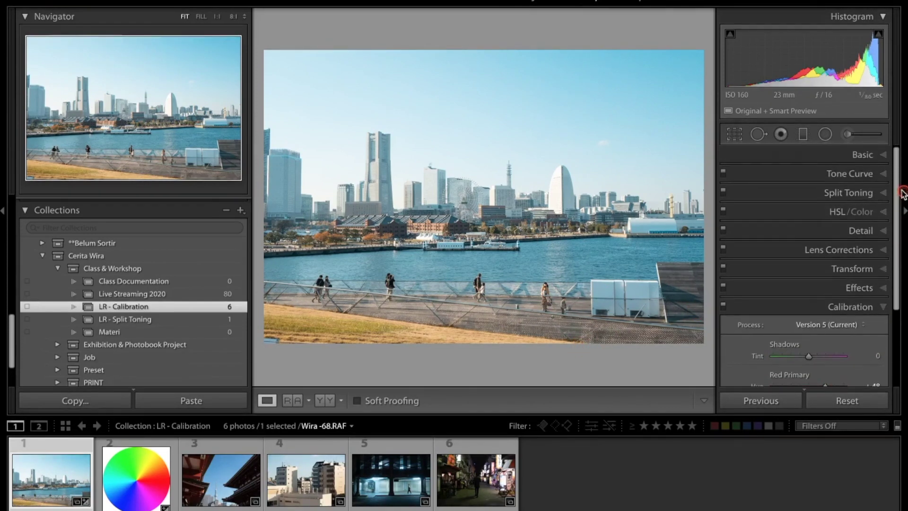
left_click(835, 211)
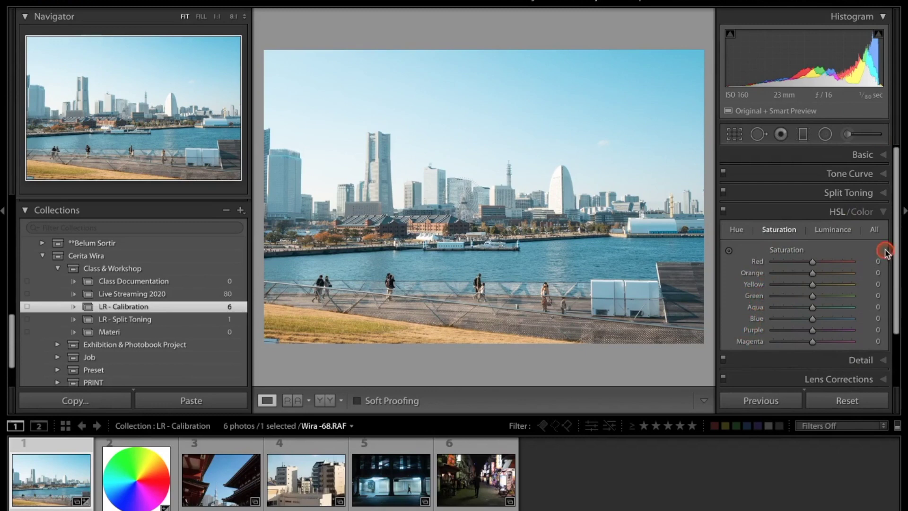
left_click_drag(898, 239, 875, 286)
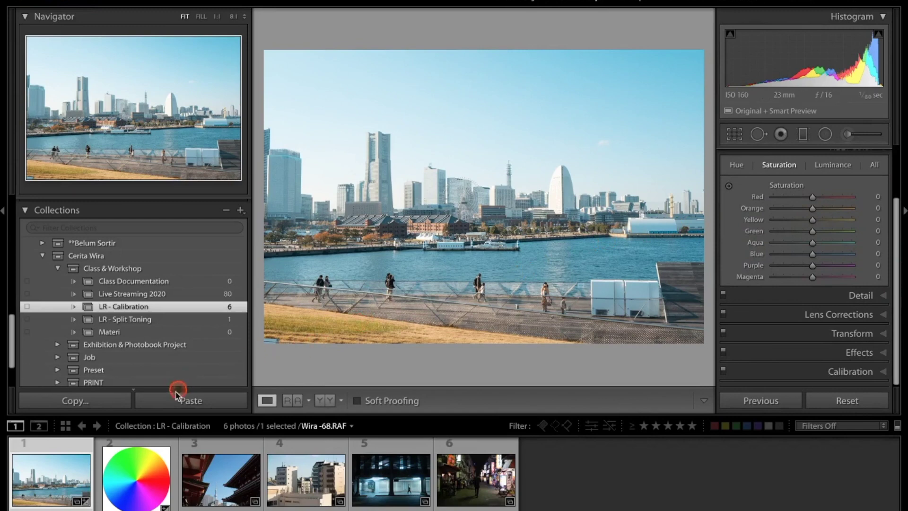
left_click(139, 481)
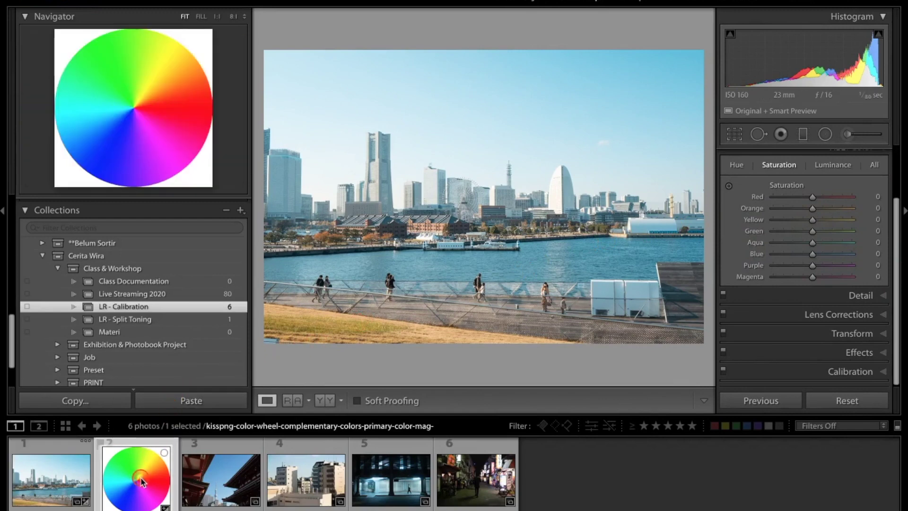
On the colour wheel, test Red and Green Primary hue extremes, resetting each to 0.
key("ctrl+9")
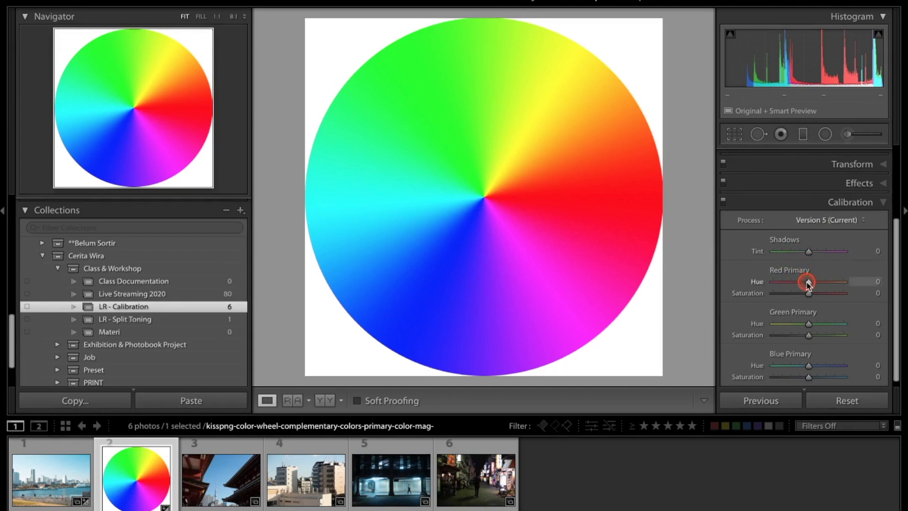
left_click_drag(810, 283, 761, 289)
left_click_drag(809, 282, 844, 284)
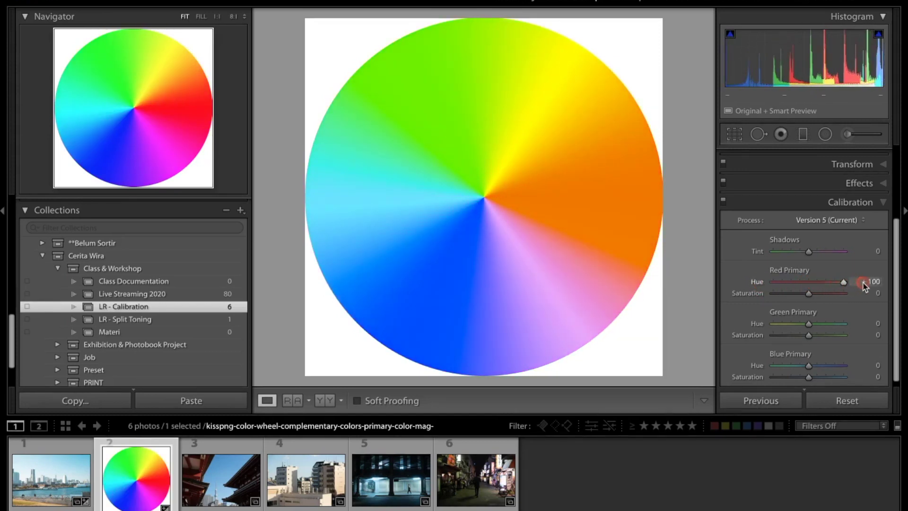
double_click(757, 282)
left_click_drag(809, 324, 755, 334)
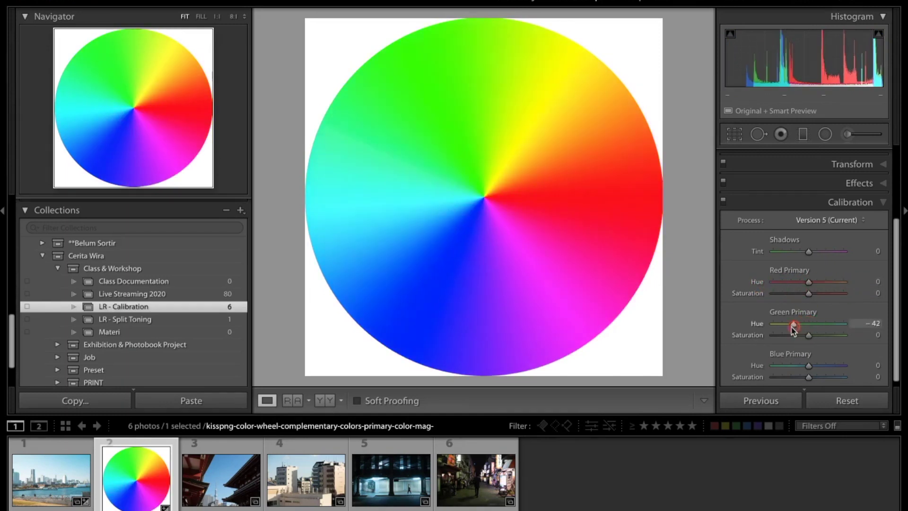
left_click_drag(809, 324, 849, 325)
double_click(757, 324)
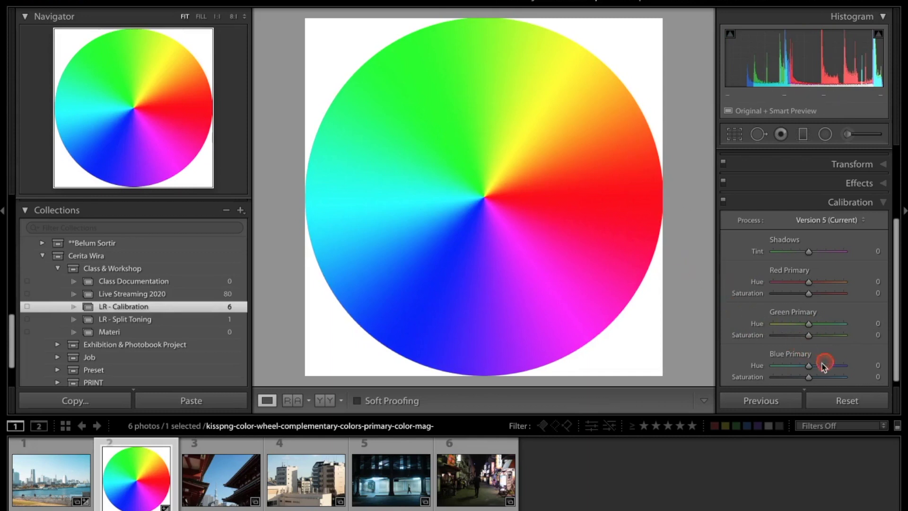
Test and reset Blue Primary hue to 0, then open the Yokohama skyline photo.
left_click_drag(809, 366, 775, 369)
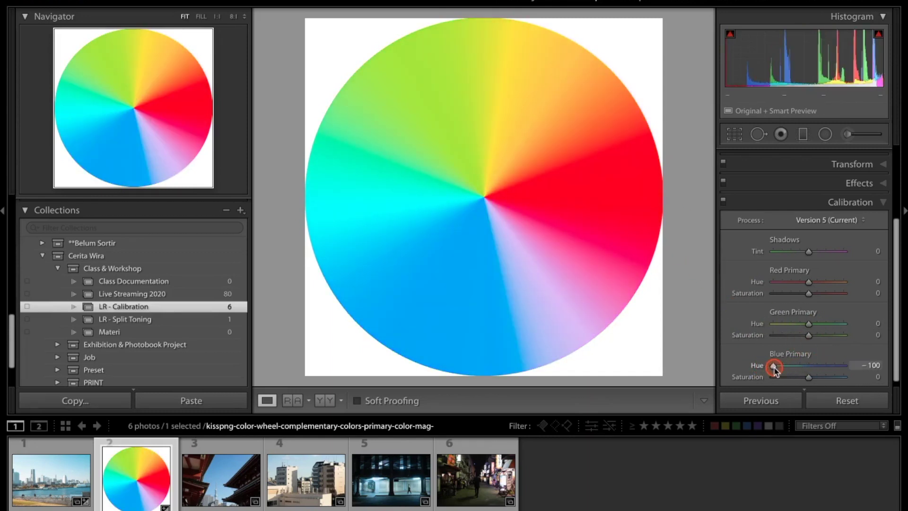
left_click_drag(775, 368, 844, 367)
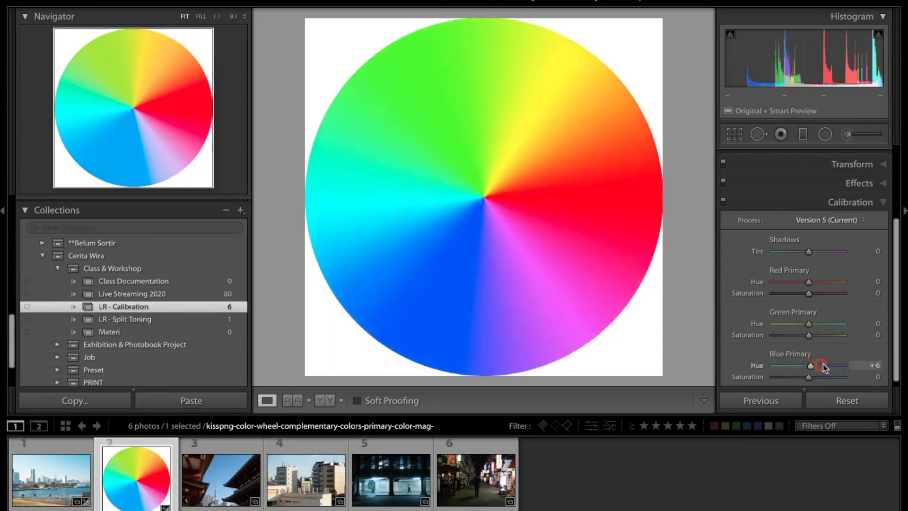
double_click(759, 367)
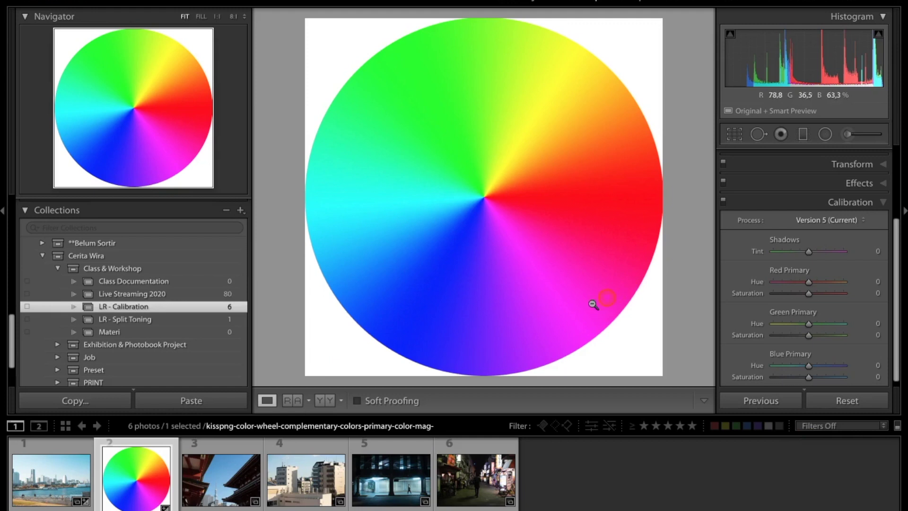
left_click(67, 469)
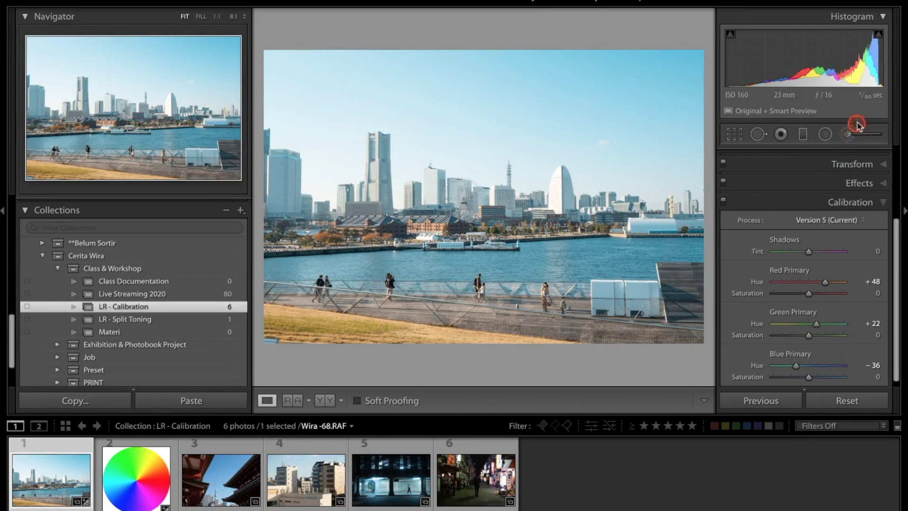
key("alt")
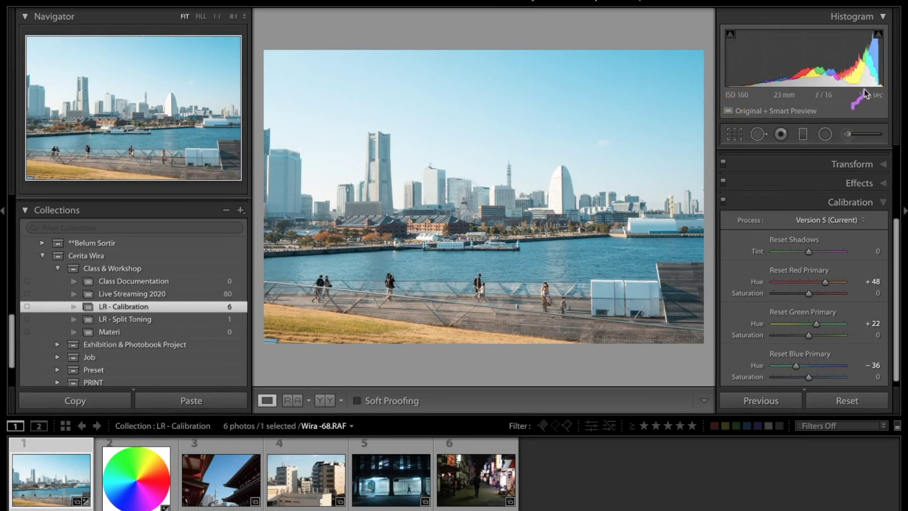
Preview clipping with an Alt-drag, undo the exposure change, and reopen the colour-wheel image.
left_click_drag(804, 62, 776, 62)
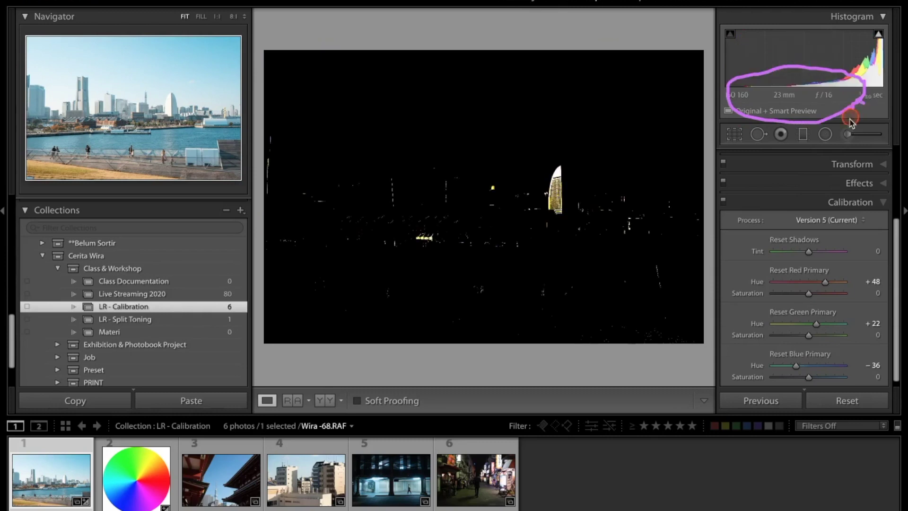
key("ctrl+z")
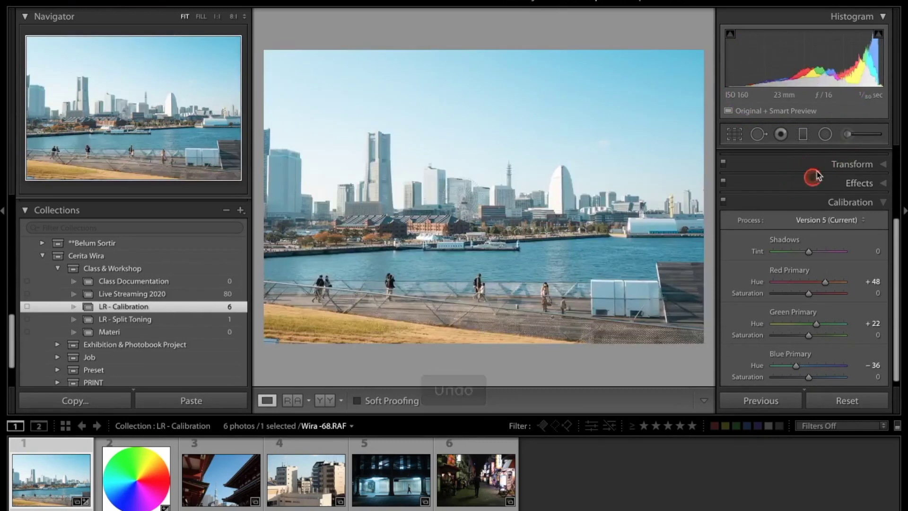
key("alt")
left_click_drag(847, 85, 866, 102)
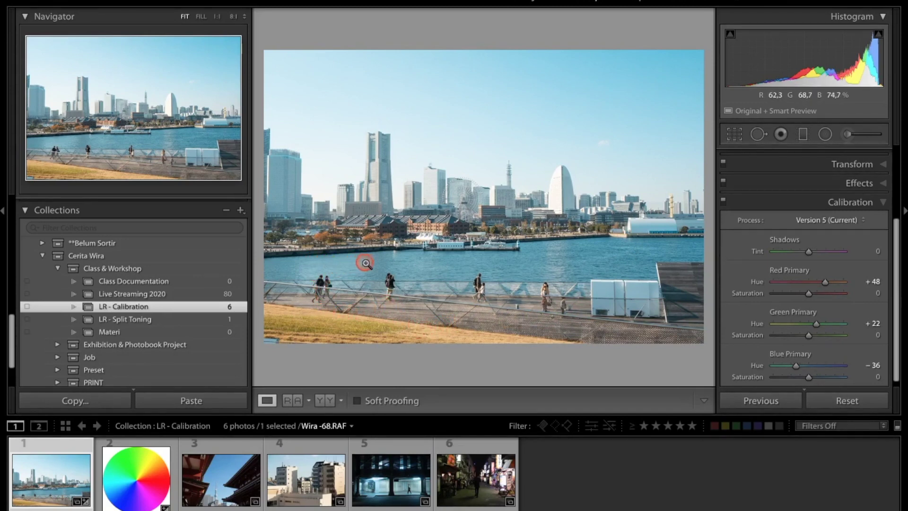
left_click(137, 478)
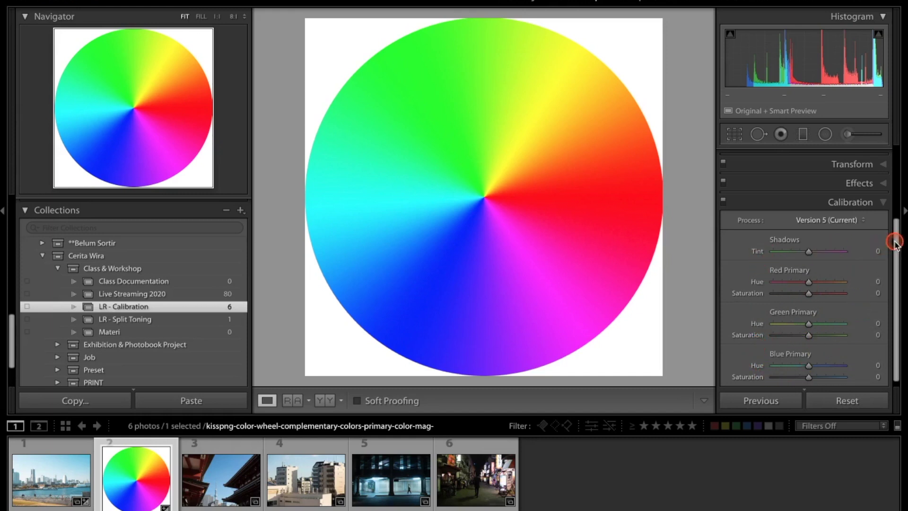
left_click_drag(894, 244, 897, 218)
left_click(832, 213)
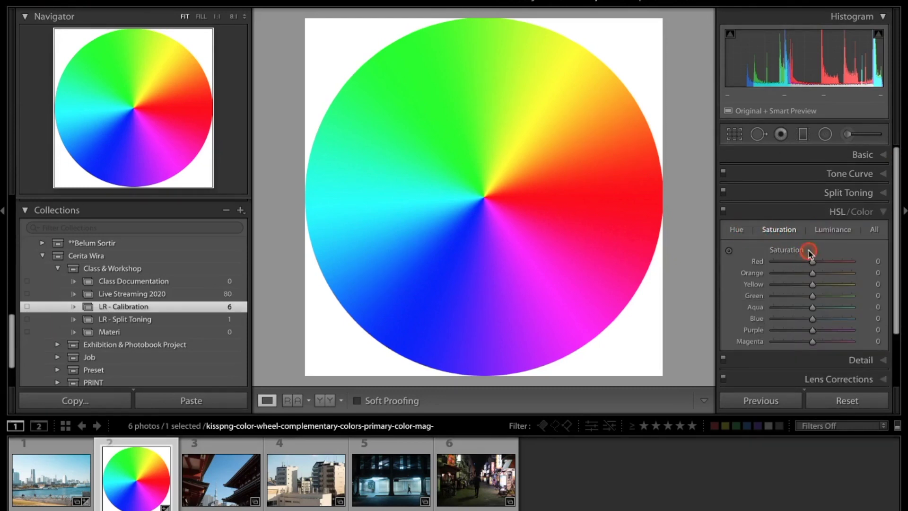
left_click_drag(812, 263, 741, 263)
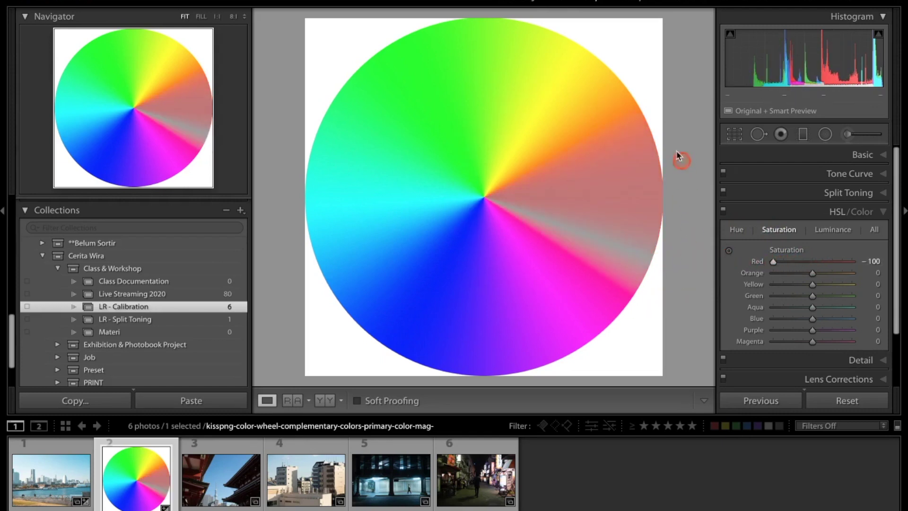
double_click(757, 262)
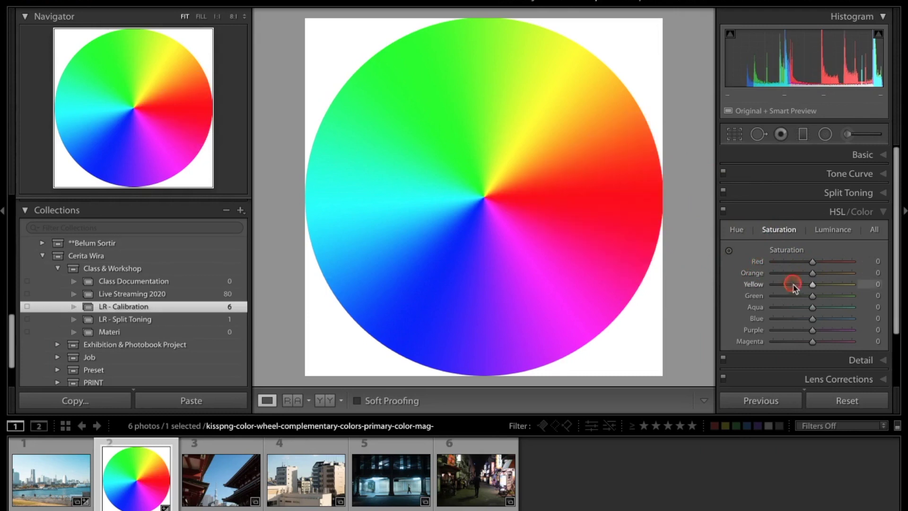
left_click_drag(807, 297, 741, 296)
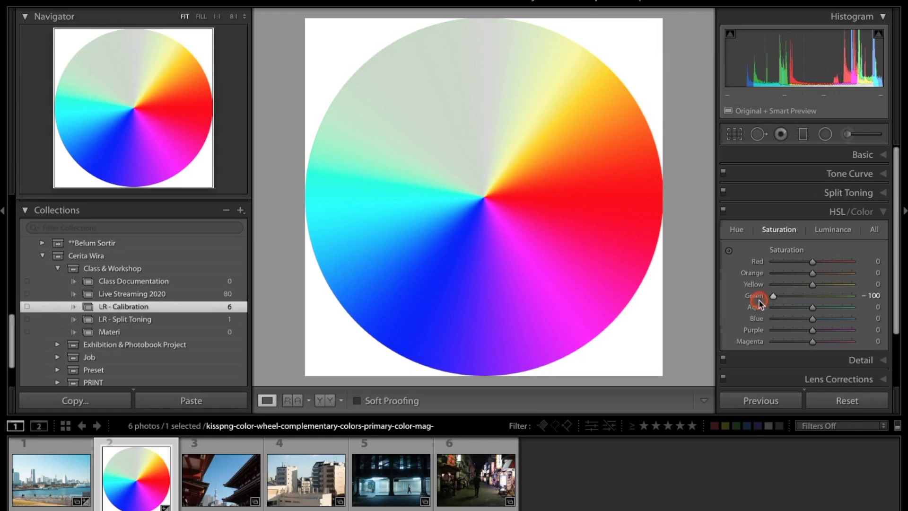
left_click_drag(814, 319, 773, 320)
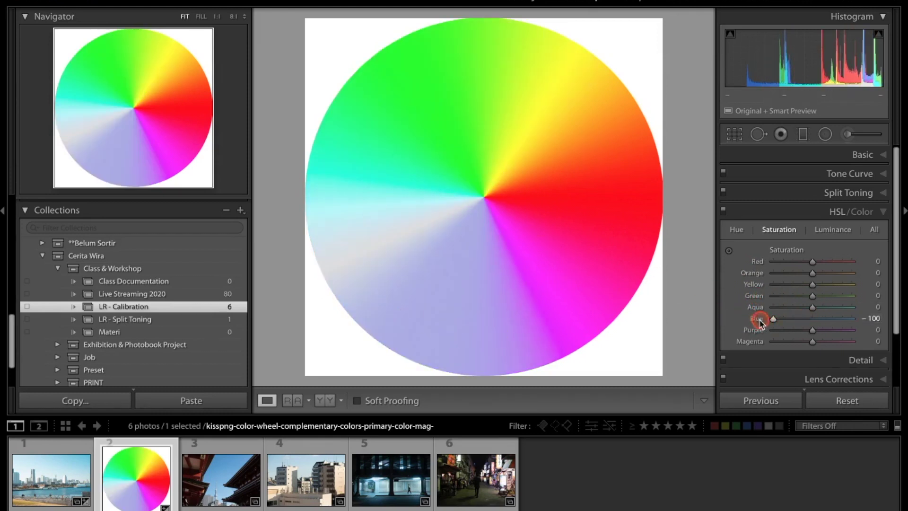
left_click_drag(894, 279, 894, 368)
left_click(862, 372)
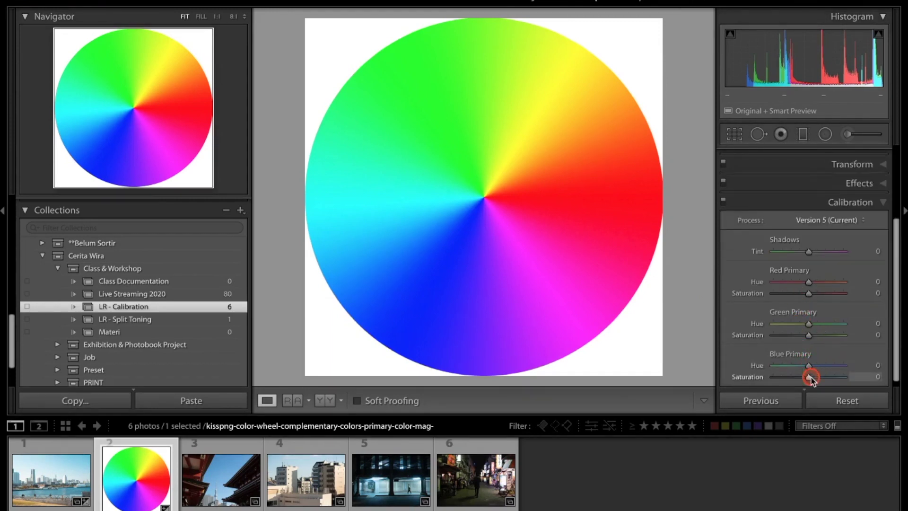
left_click_drag(805, 378, 774, 377)
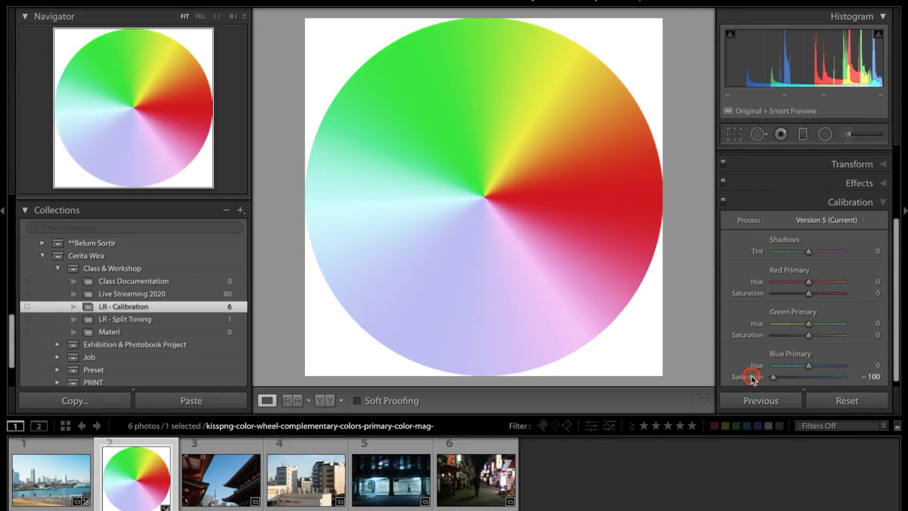
double_click(751, 377)
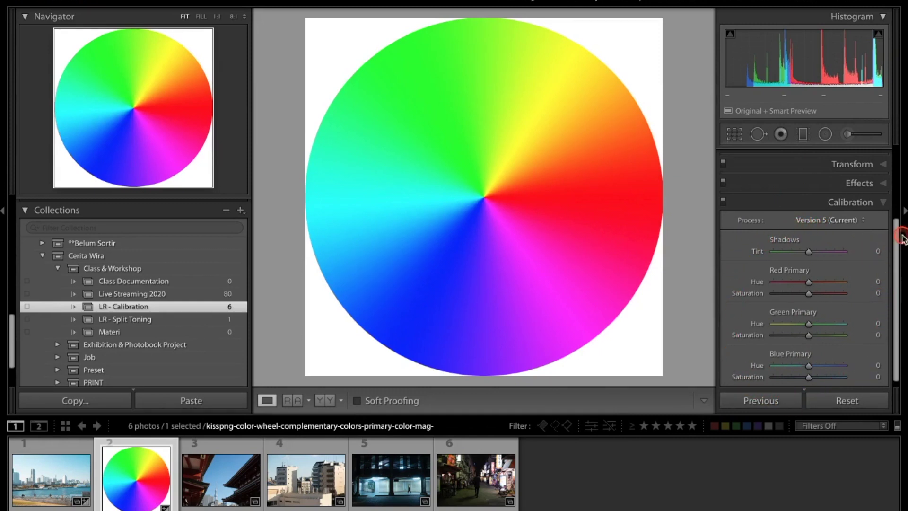
left_click_drag(897, 234, 896, 258)
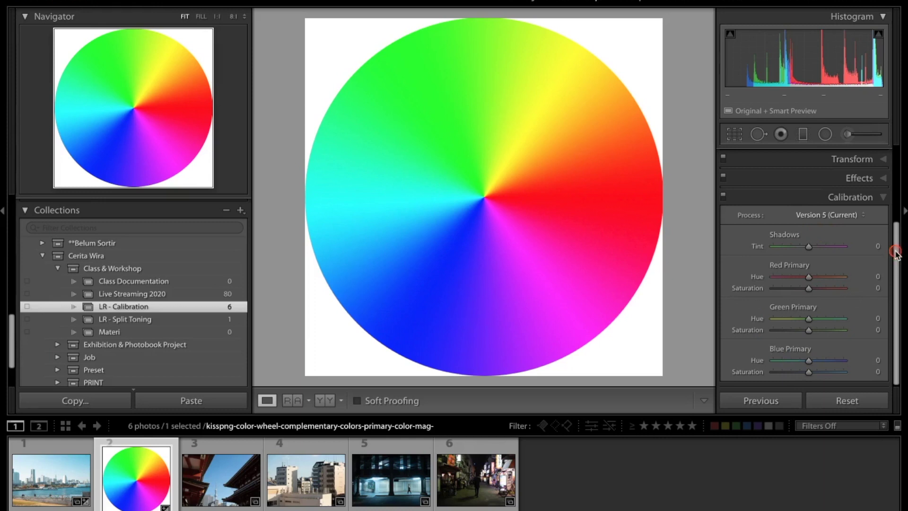
left_click_drag(895, 252, 894, 185)
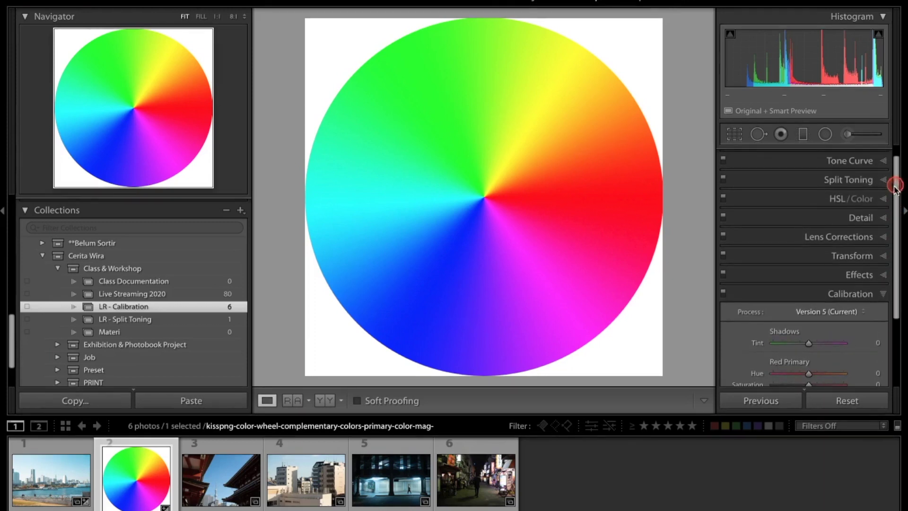
left_click(836, 199)
mouse_move(221, 477)
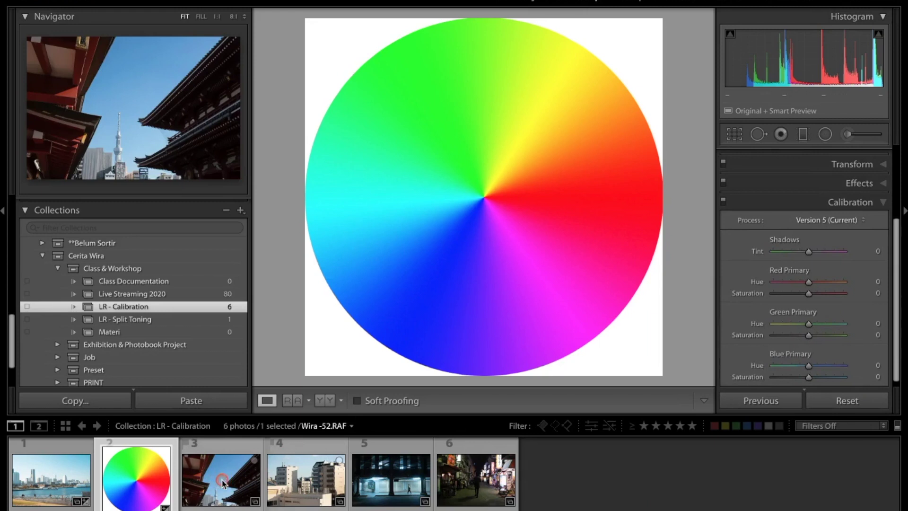
Open the temple photo and set Exposure +0,70, Shadows +81 and Highlights -22.
left_click(222, 482)
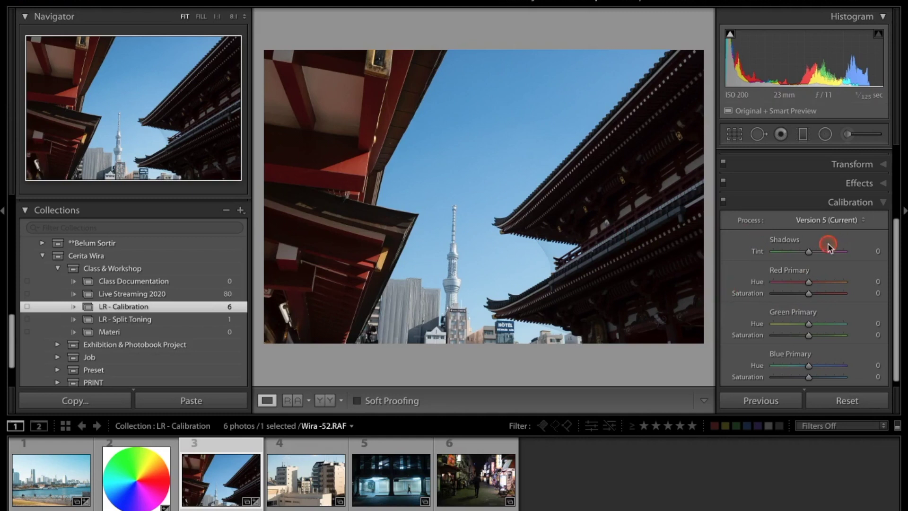
left_click_drag(897, 230, 895, 151)
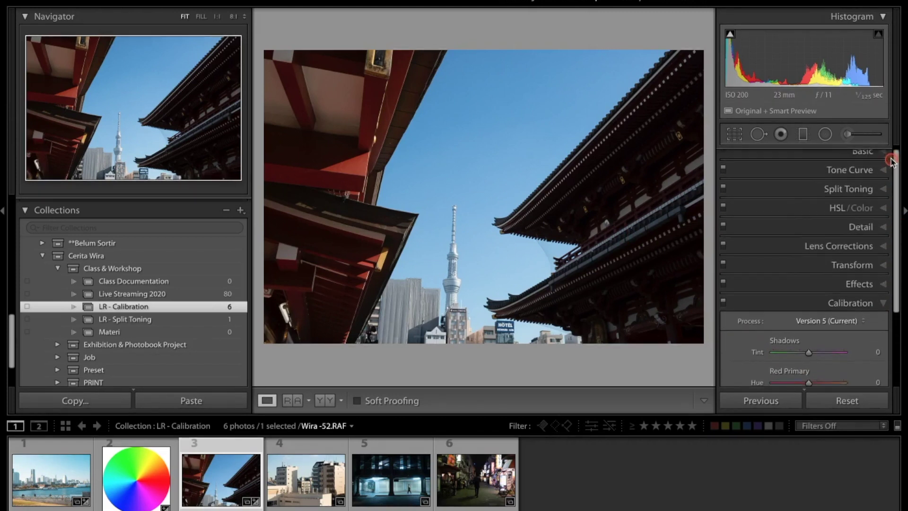
left_click(859, 155)
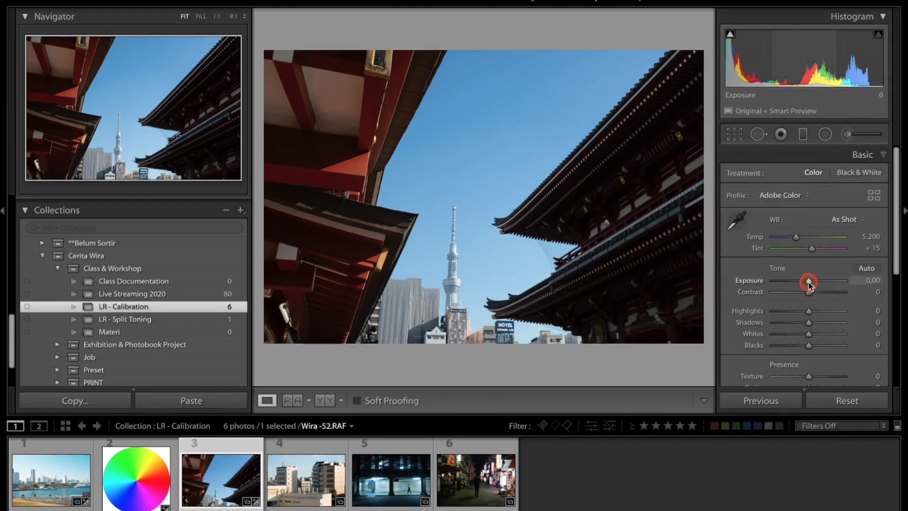
left_click_drag(809, 281, 811, 282)
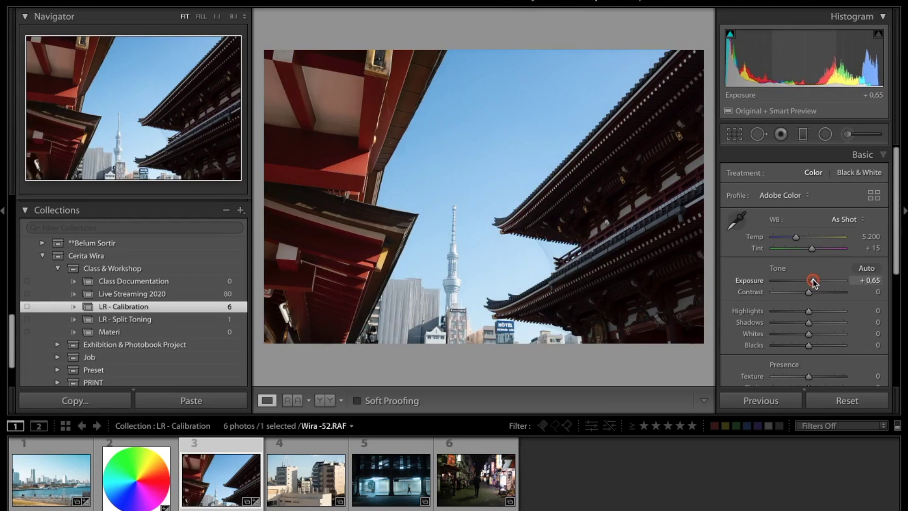
left_click_drag(822, 278, 813, 281)
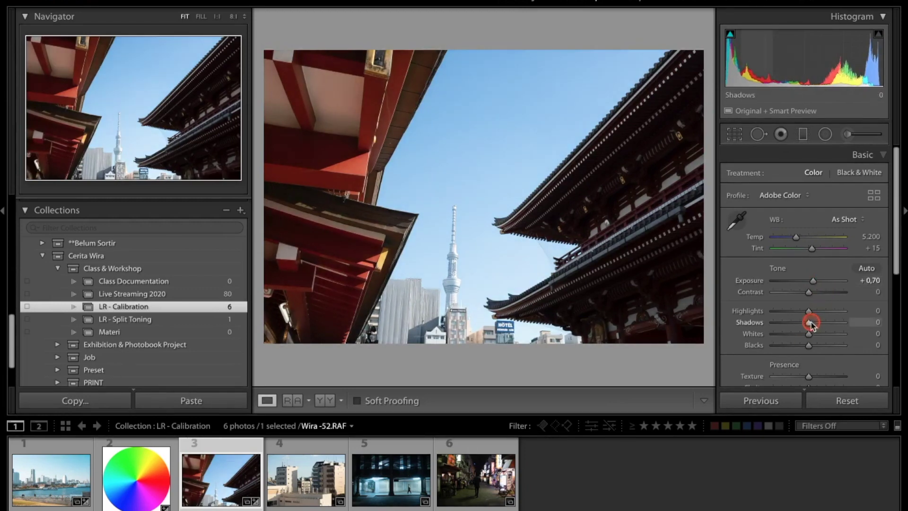
mouse_move(824, 323)
left_mouse_down()
mouse_move(842, 323)
mouse_move(801, 347)
mouse_move(818, 346)
left_mouse_up()
left_click_drag(808, 311, 803, 312)
Apply Daylight white balance and Upright Auto perspective correction to the temple photo.
left_click(846, 220)
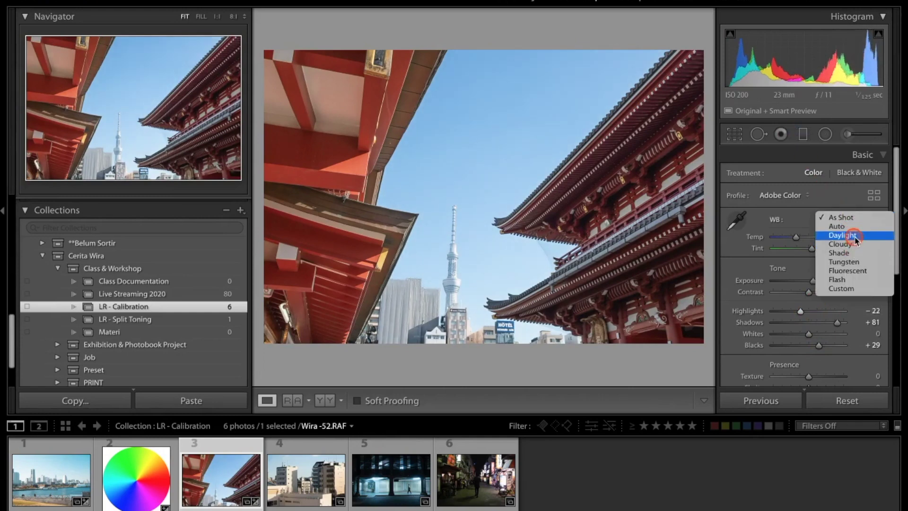
left_click(855, 239)
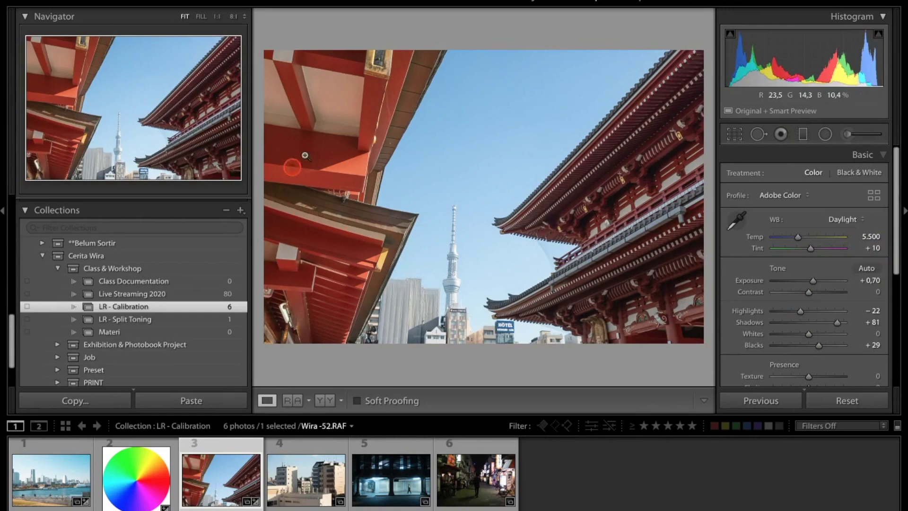
left_click_drag(898, 235, 898, 346)
left_click(844, 339)
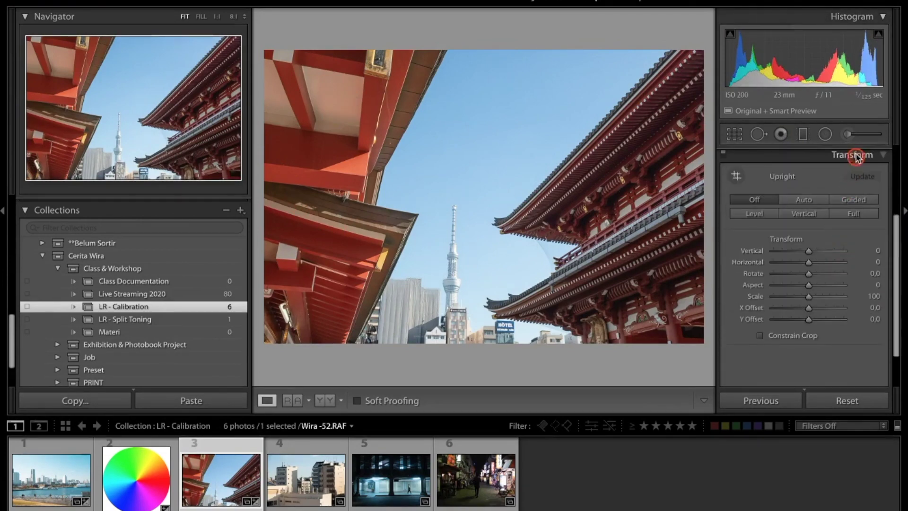
left_click(805, 199)
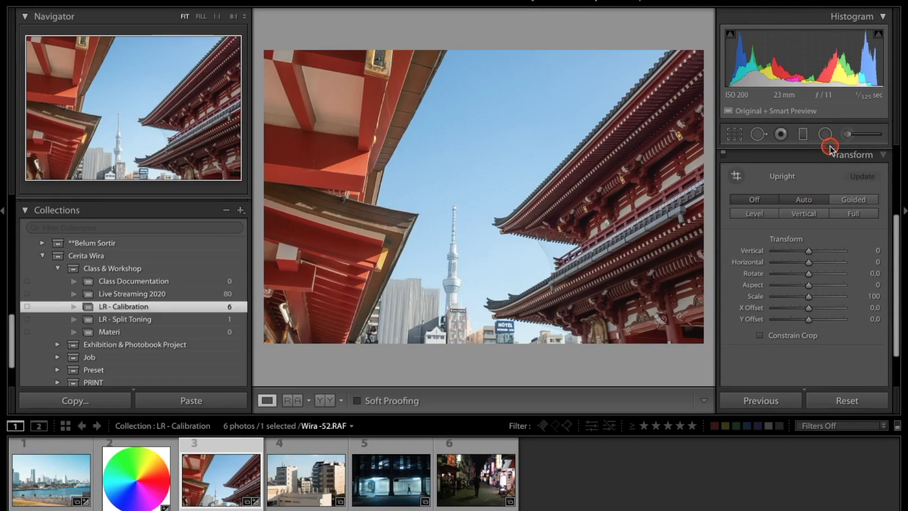
scroll(849, 374, "down", 1)
left_click(849, 371)
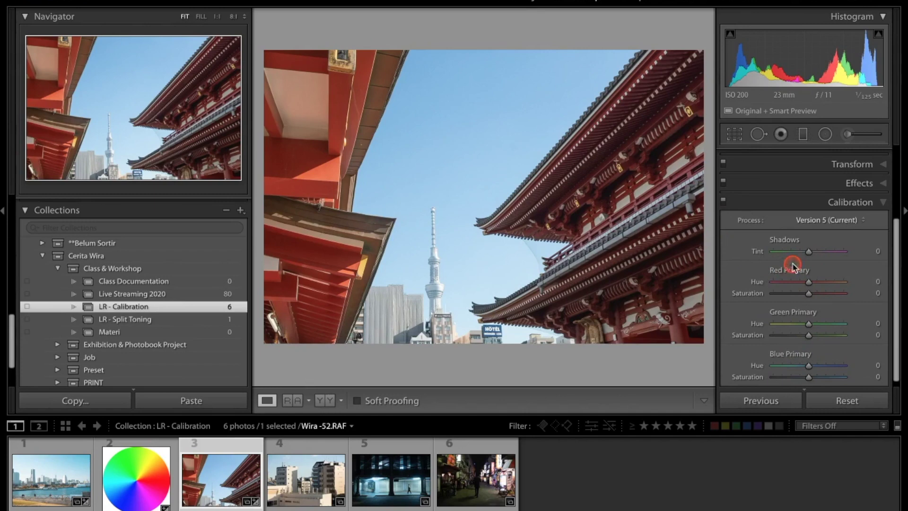
Set temple primary hues Blue -23, Red -44, Green +37, then advance to the next photo.
left_click_drag(809, 366, 800, 369)
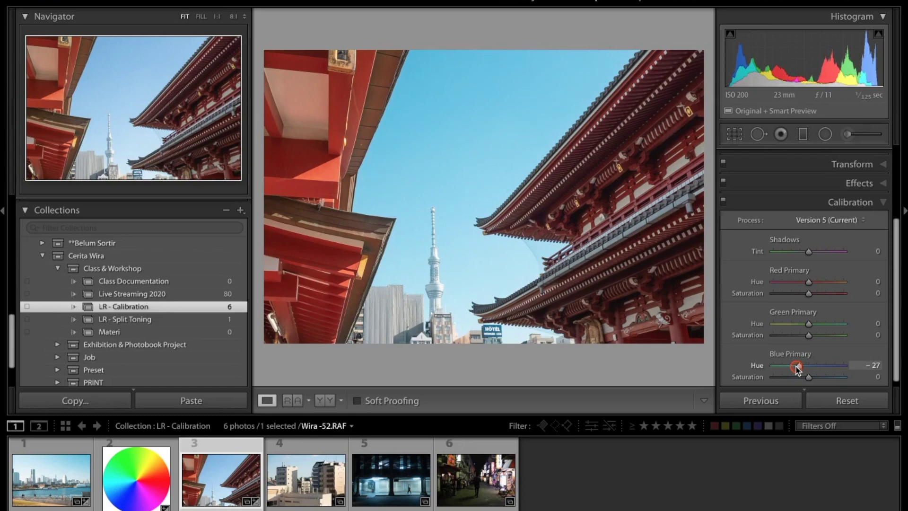
left_click_drag(799, 368, 799, 368)
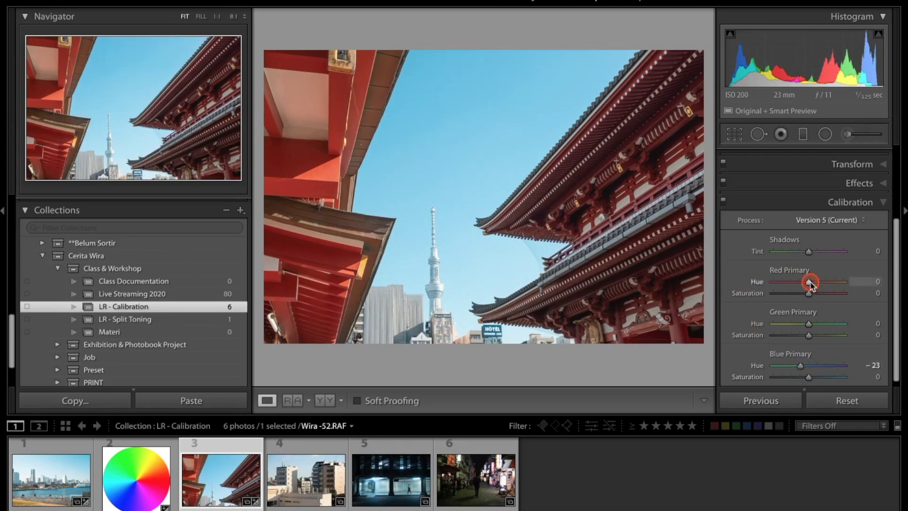
left_click_drag(810, 284, 795, 286)
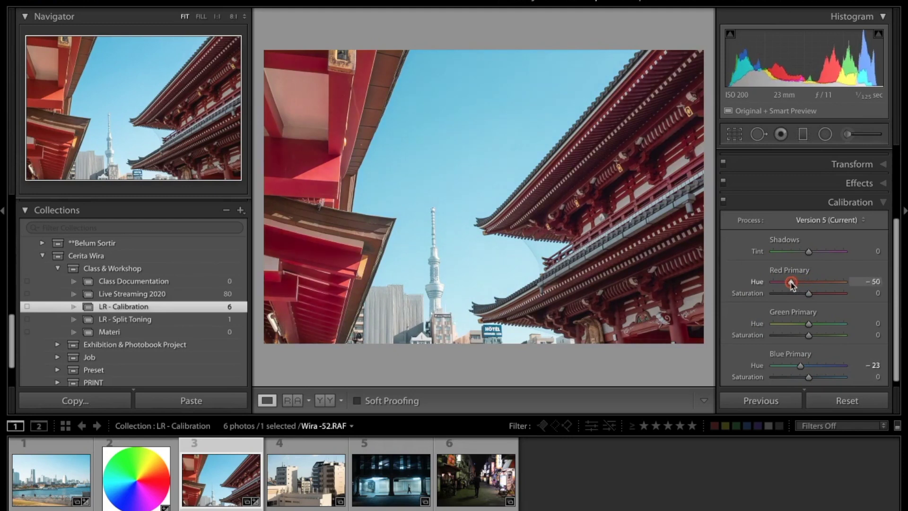
mouse_move(792, 285)
left_mouse_down()
mouse_move(801, 284)
mouse_move(743, 284)
left_mouse_up()
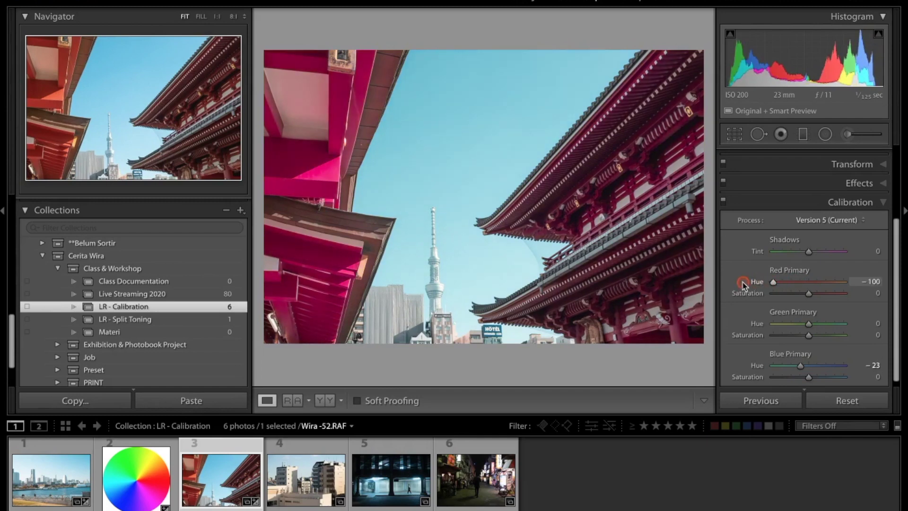
left_click_drag(761, 286, 800, 284)
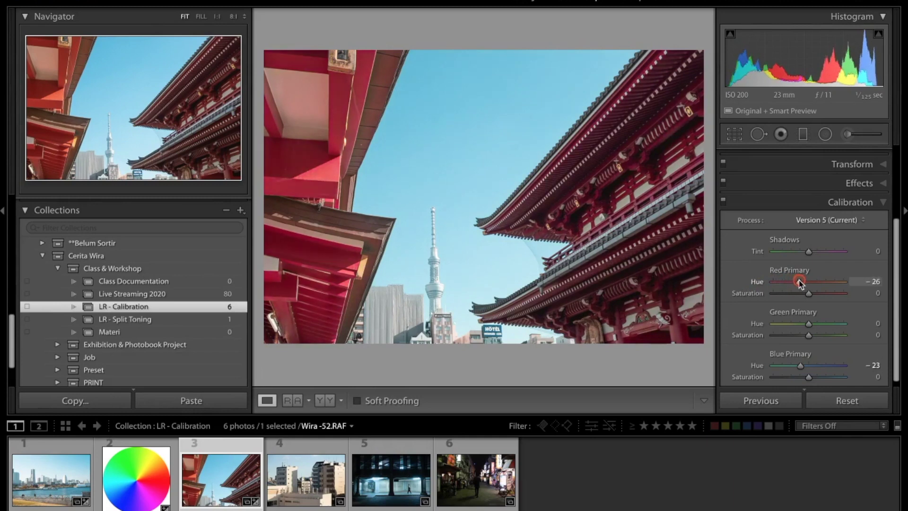
left_click(809, 323)
mouse_move(812, 324)
left_mouse_down()
mouse_move(832, 323)
mouse_move(820, 324)
left_mouse_up()
left_click(797, 282)
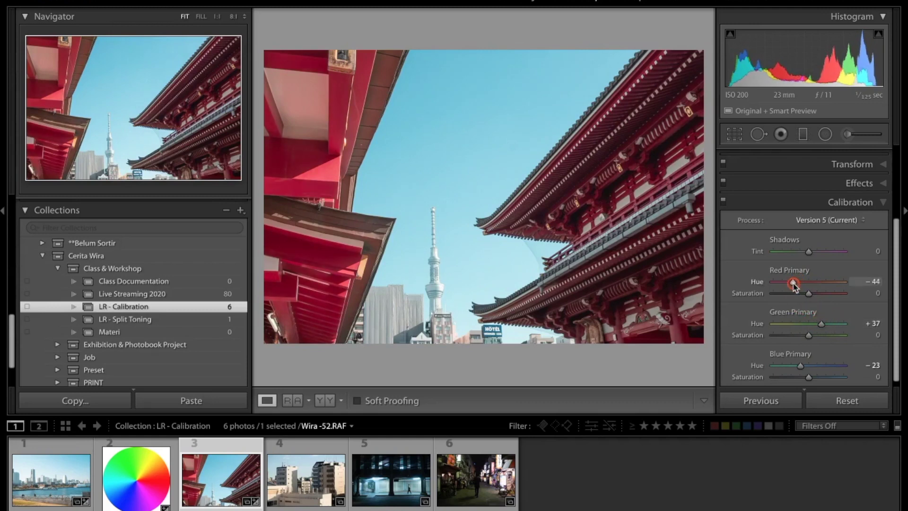
key("Right")
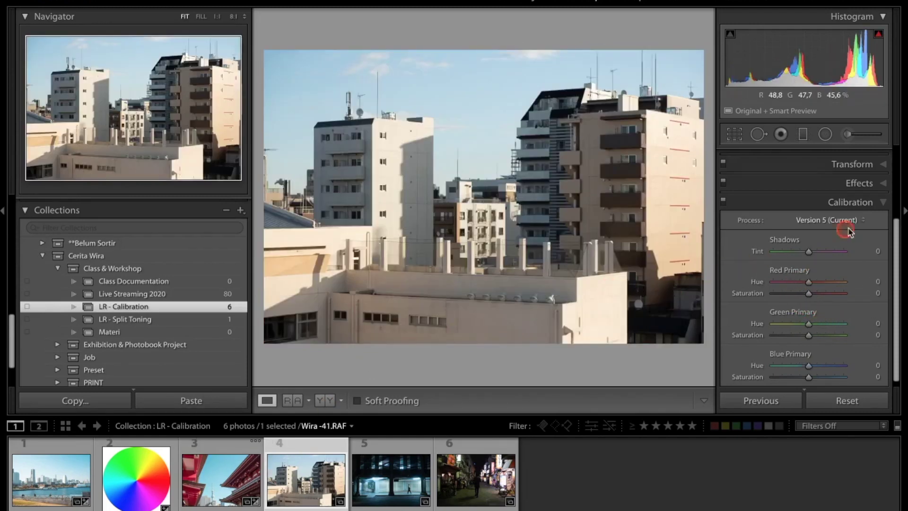
Give the rooftop photo Shadows +66, Highlights -62, Exposure +0,05 and Daylight white balance.
left_click_drag(897, 232, 898, 237)
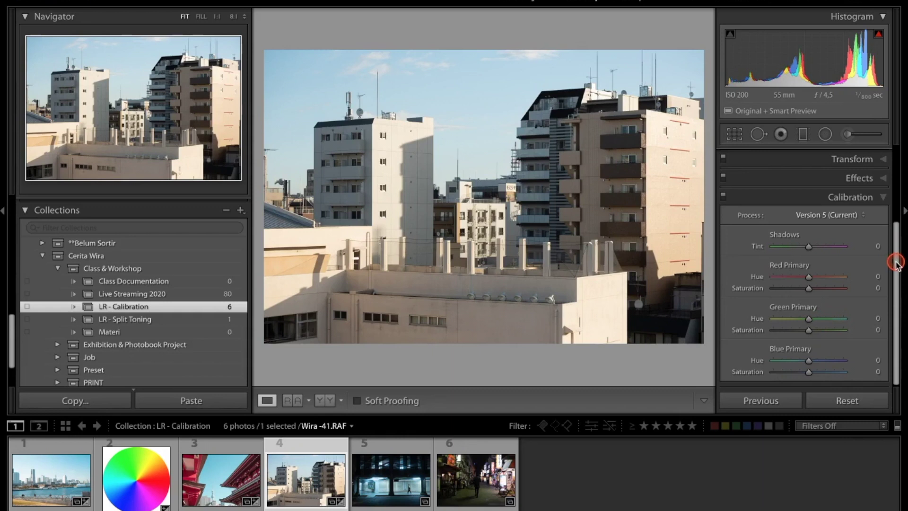
left_click_drag(897, 264, 896, 188)
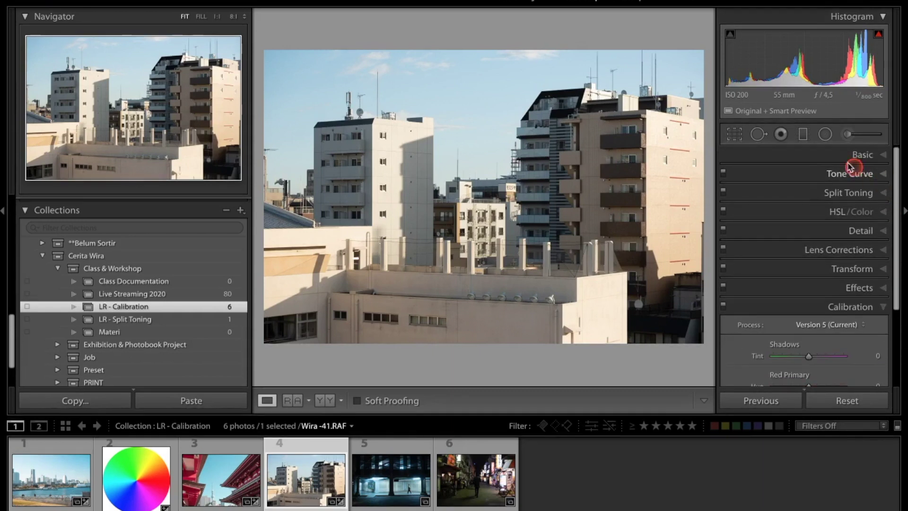
left_click(864, 154)
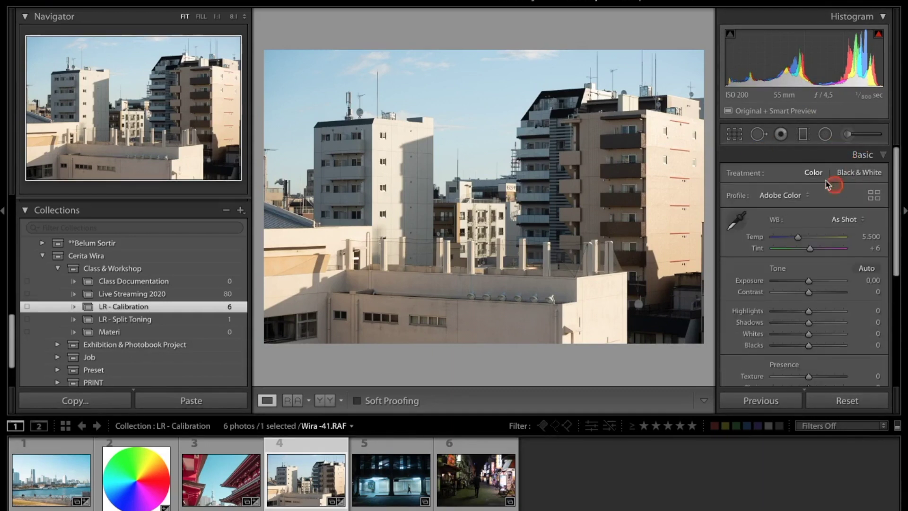
left_click_drag(809, 322, 835, 323)
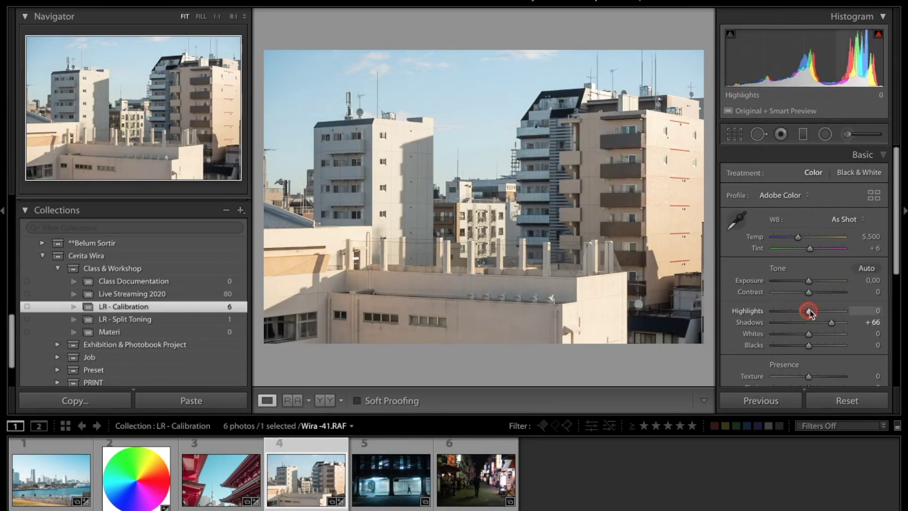
mouse_move(802, 312)
left_mouse_down()
mouse_move(771, 310)
mouse_move(786, 311)
left_mouse_up()
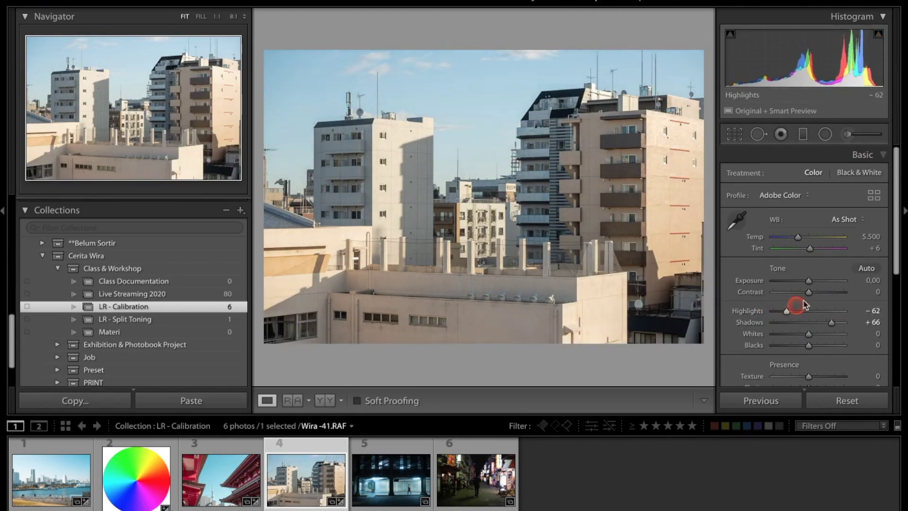
left_click(809, 281)
left_click_drag(811, 282, 809, 282)
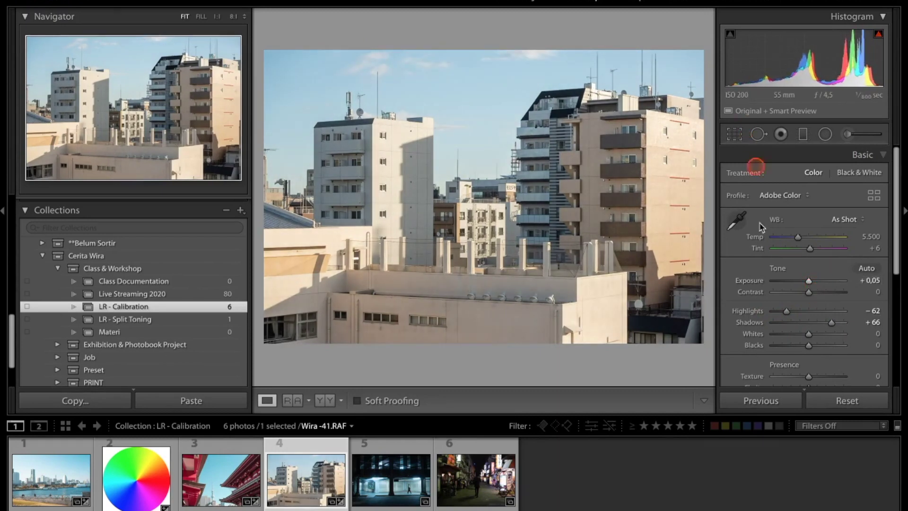
left_click(847, 221)
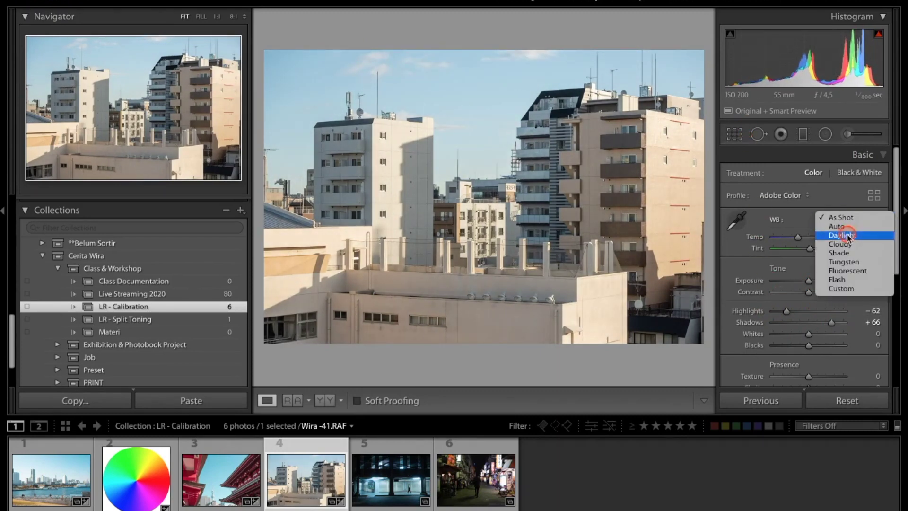
left_click(849, 236)
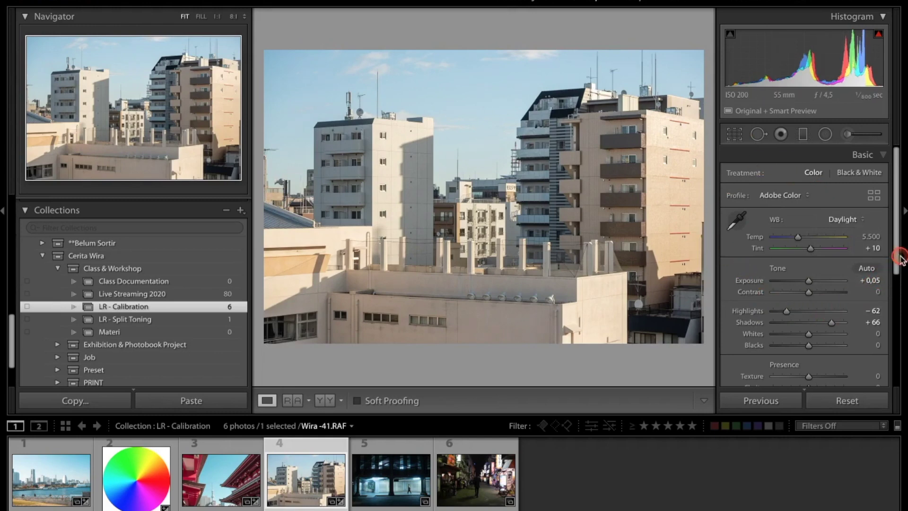
left_click_drag(897, 259, 897, 374)
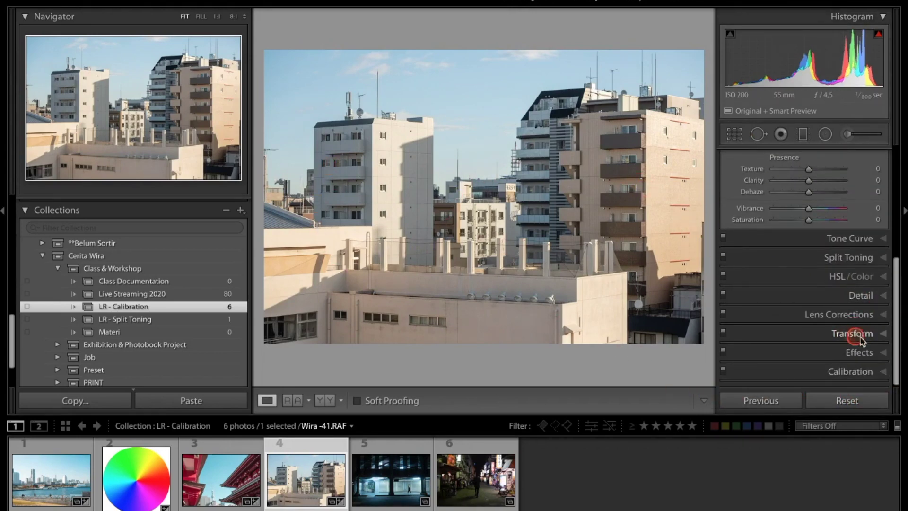
Expand Calibration, push Blue Primary hue to +100 and raise Red Primary hue to about +74.
left_click(860, 372)
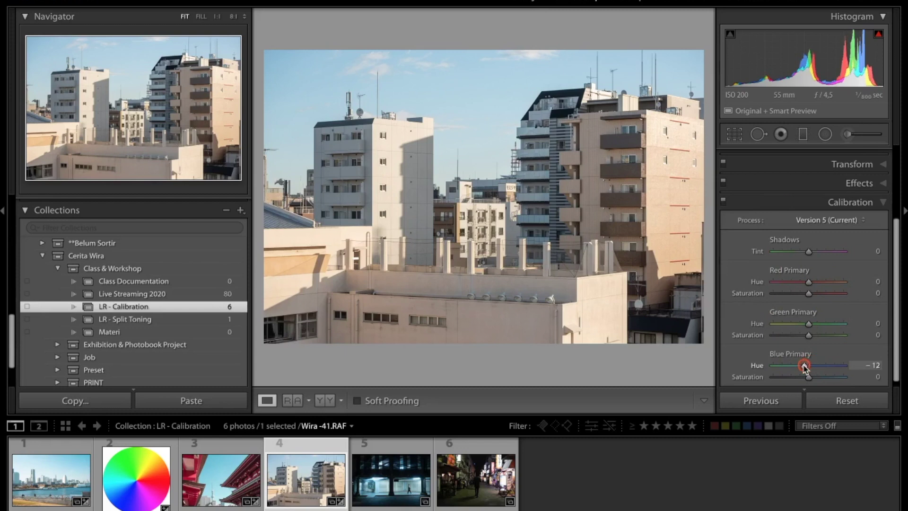
left_click_drag(810, 365, 850, 366)
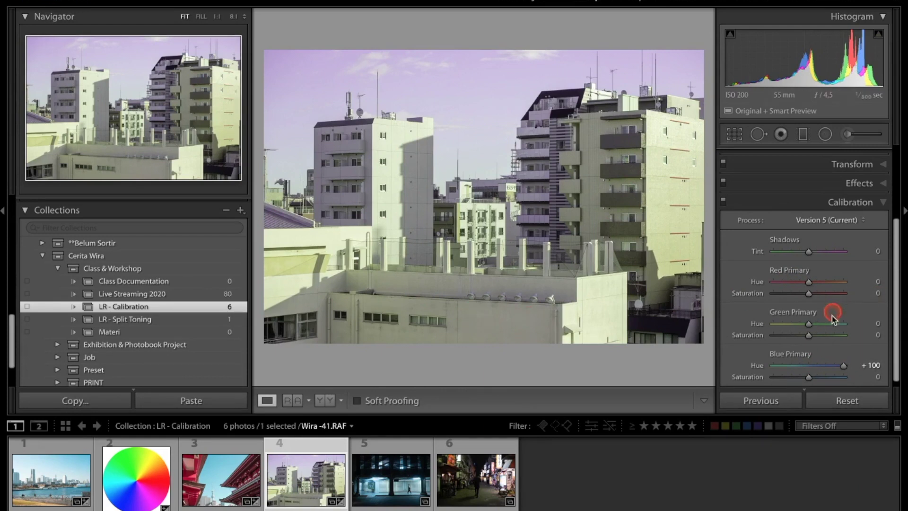
mouse_move(810, 324)
left_mouse_down()
mouse_move(782, 327)
mouse_move(841, 323)
left_mouse_up()
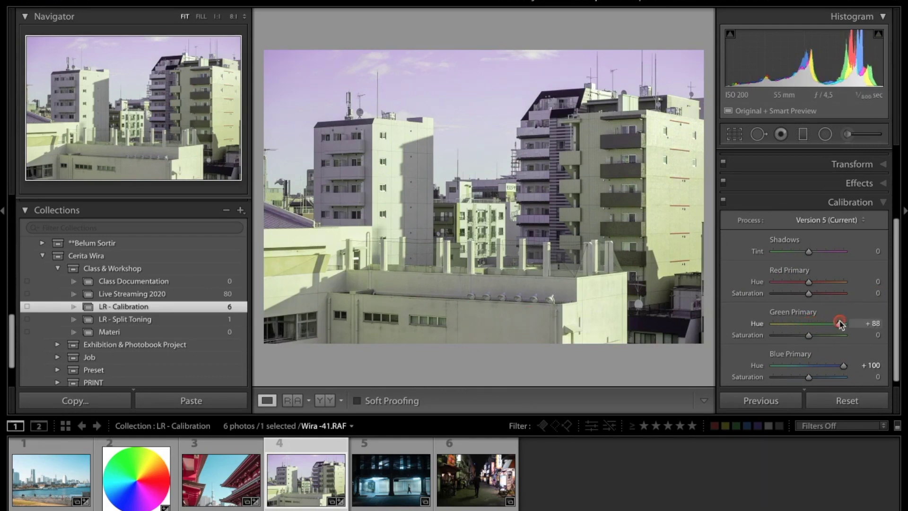
left_click_drag(857, 323, 837, 324)
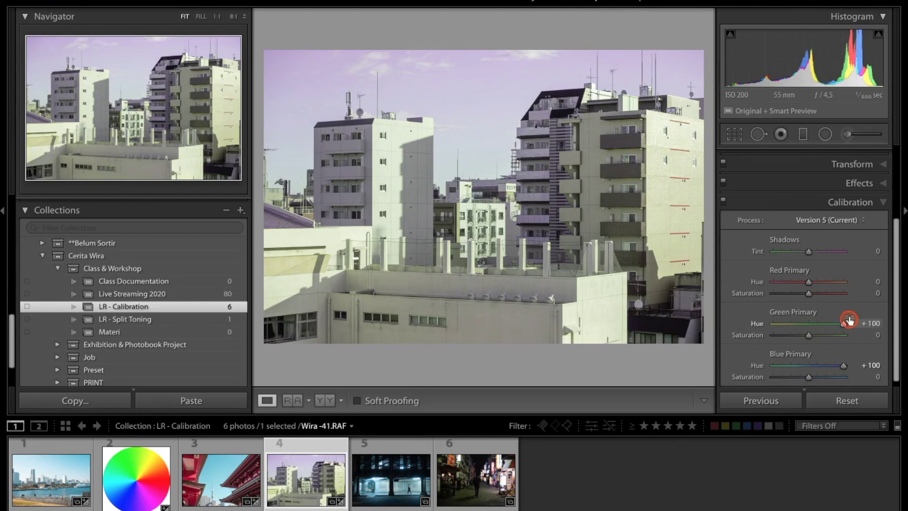
left_click(812, 282)
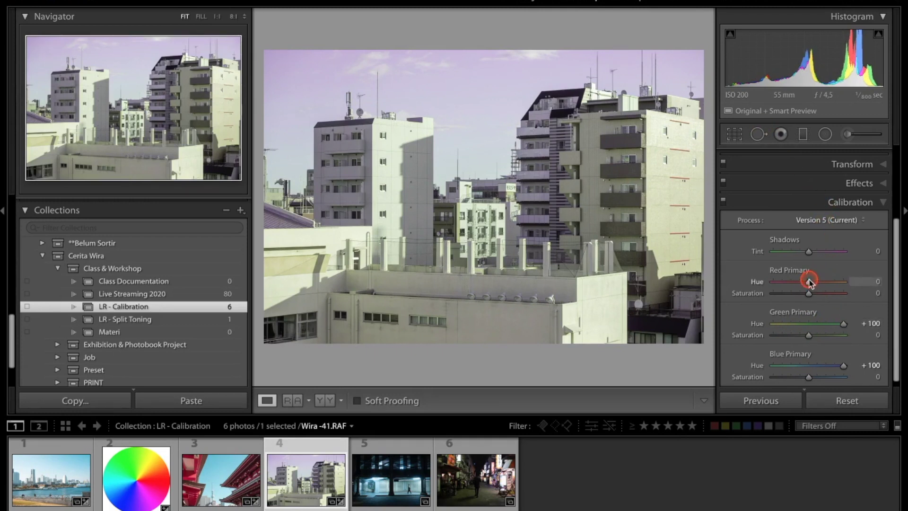
mouse_move(812, 282)
left_mouse_down()
mouse_move(835, 282)
mouse_move(781, 283)
mouse_move(834, 282)
left_mouse_up()
left_click(842, 325)
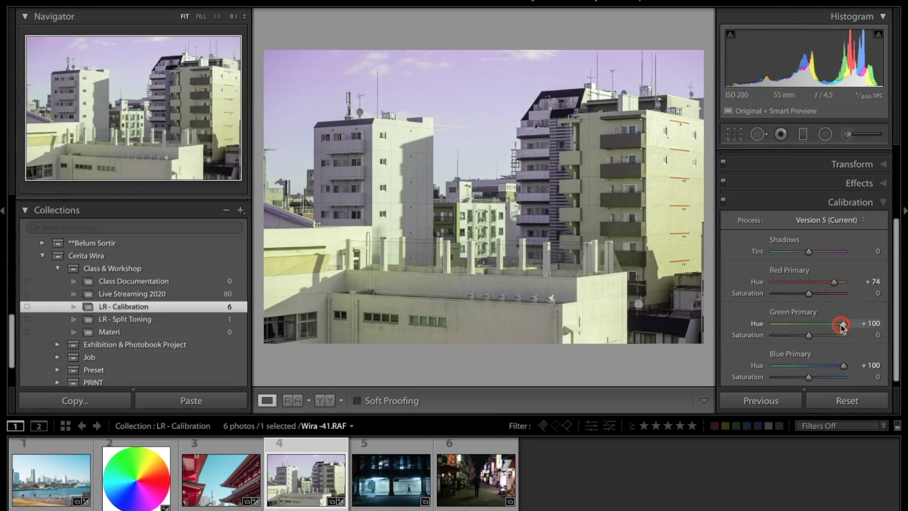
Settle the primary hues at Green -38, Red +61 and Blue +65.
left_click_drag(800, 324, 783, 324)
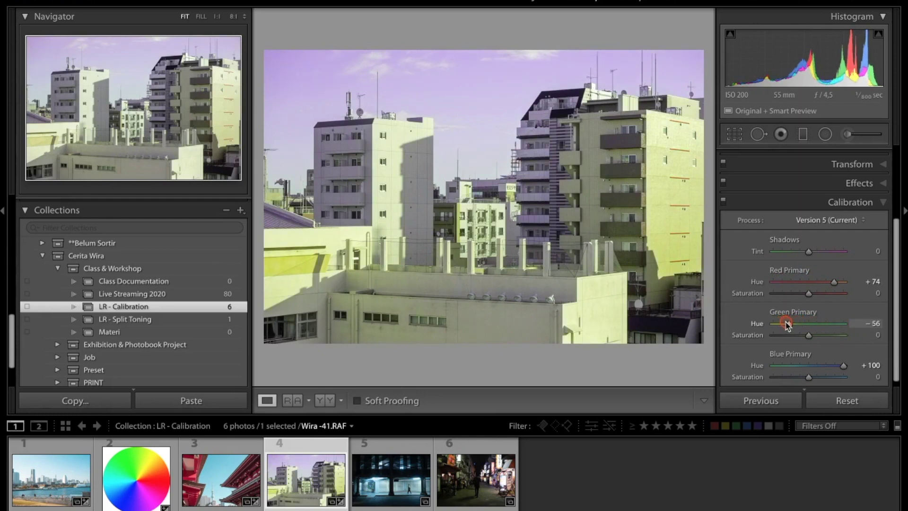
left_click_drag(787, 324, 793, 325)
left_click(835, 283)
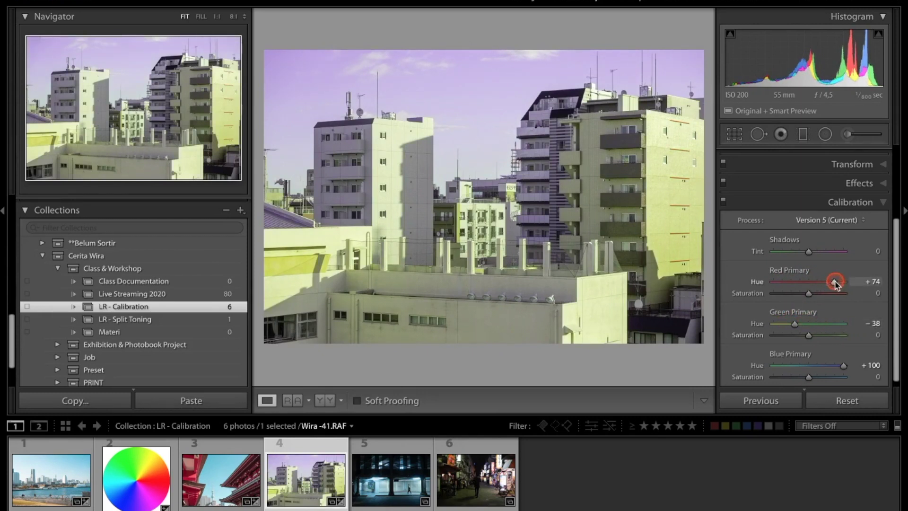
left_click_drag(832, 283, 829, 282)
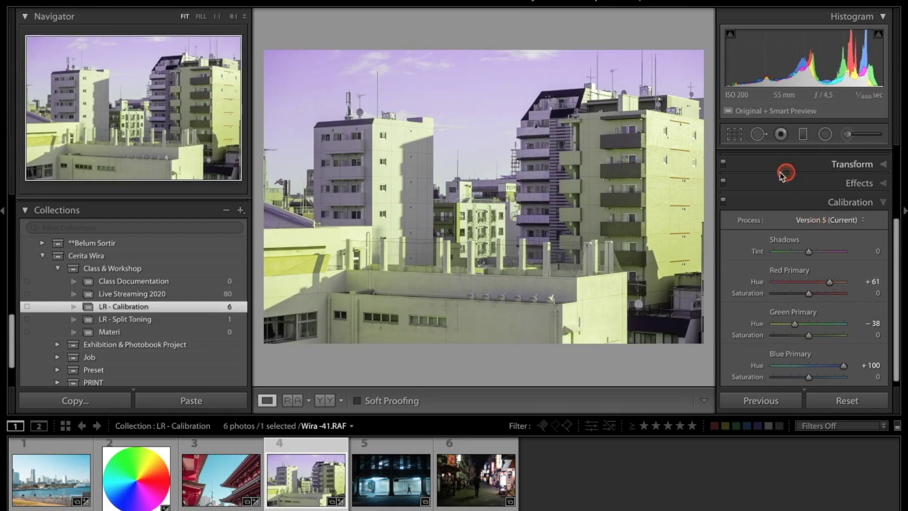
left_click_drag(843, 366, 831, 366)
left_click(861, 368)
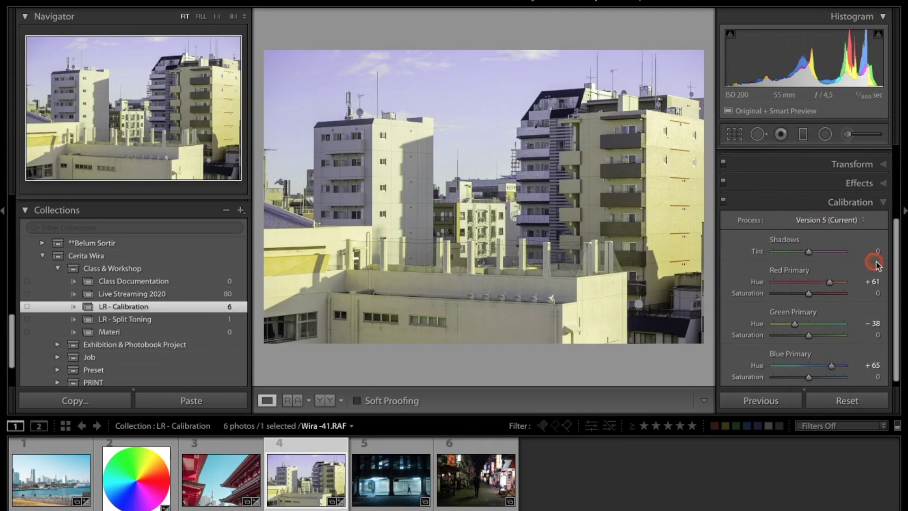
left_click_drag(899, 251, 893, 173)
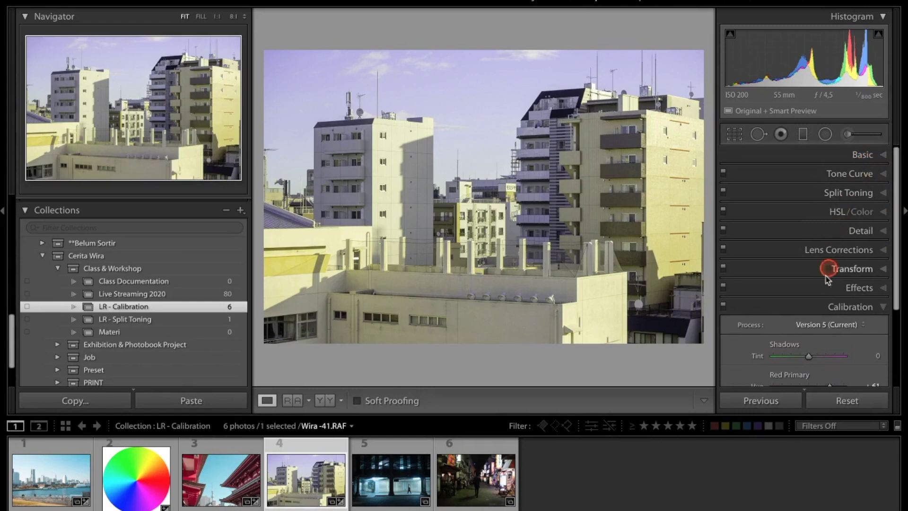
Set the rooftop buildings photo's Temp to a Custom 6,265 in the Basic panel, keeping Tint +10.
left_click(859, 155)
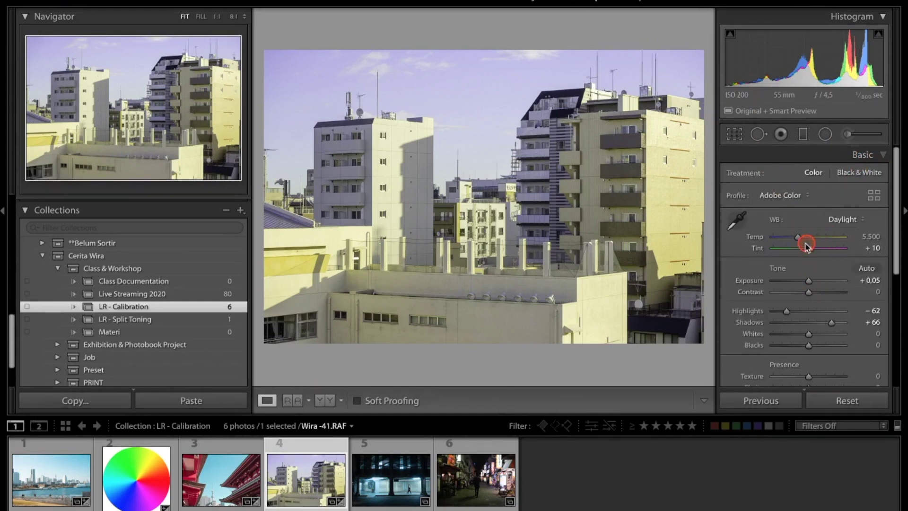
left_click_drag(799, 237, 815, 238)
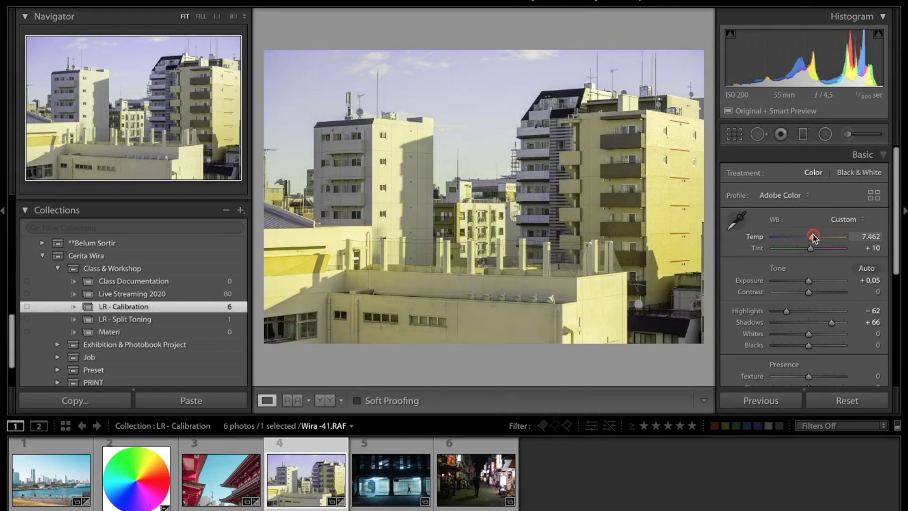
mouse_move(814, 238)
left_mouse_down()
mouse_move(785, 237)
mouse_move(796, 237)
left_mouse_up()
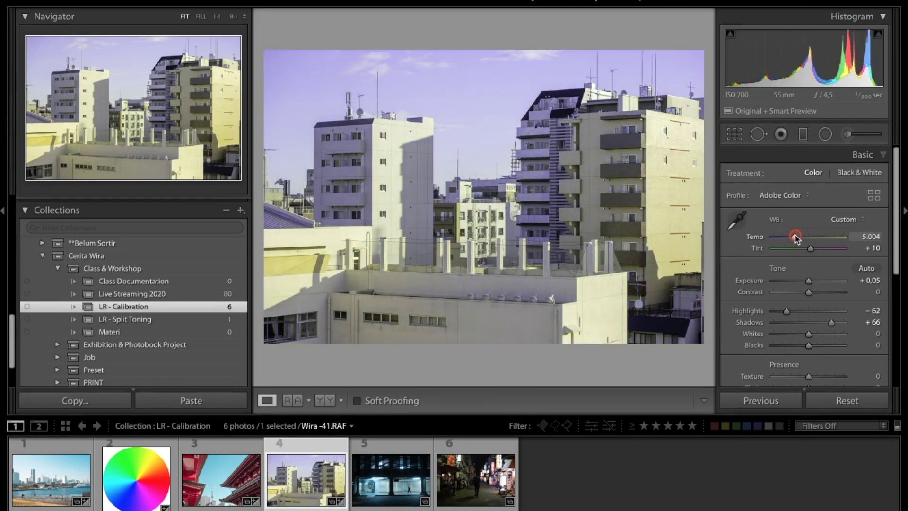
left_click_drag(796, 237, 808, 242)
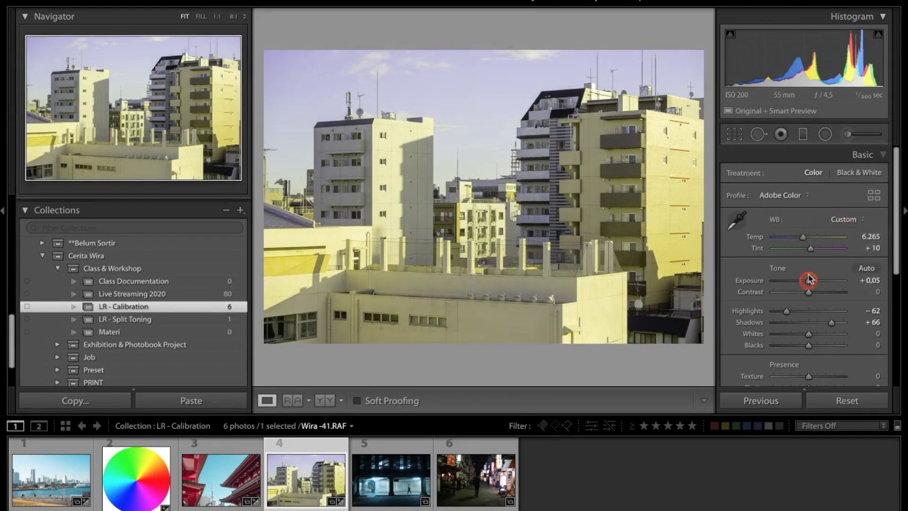
left_click(901, 289)
left_click_drag(903, 288, 894, 391)
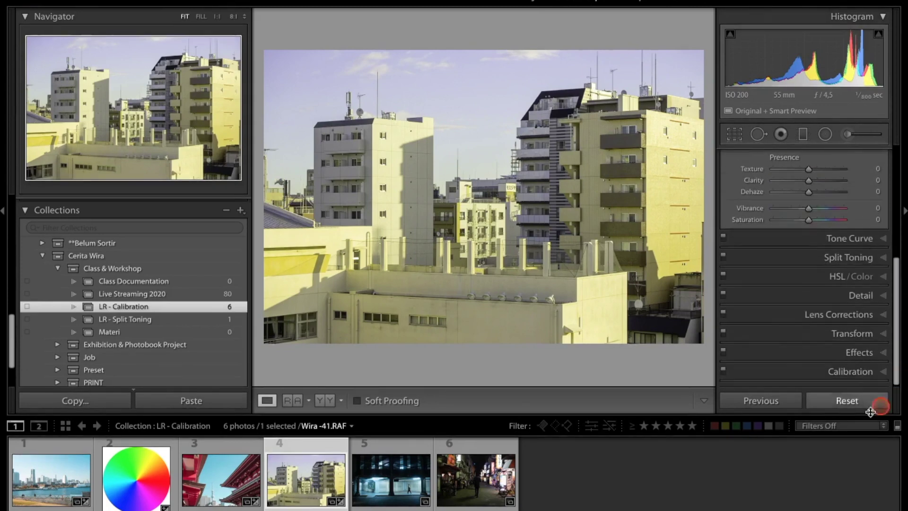
Lower the Calibration Red Primary Saturation to -12.
left_click(860, 371)
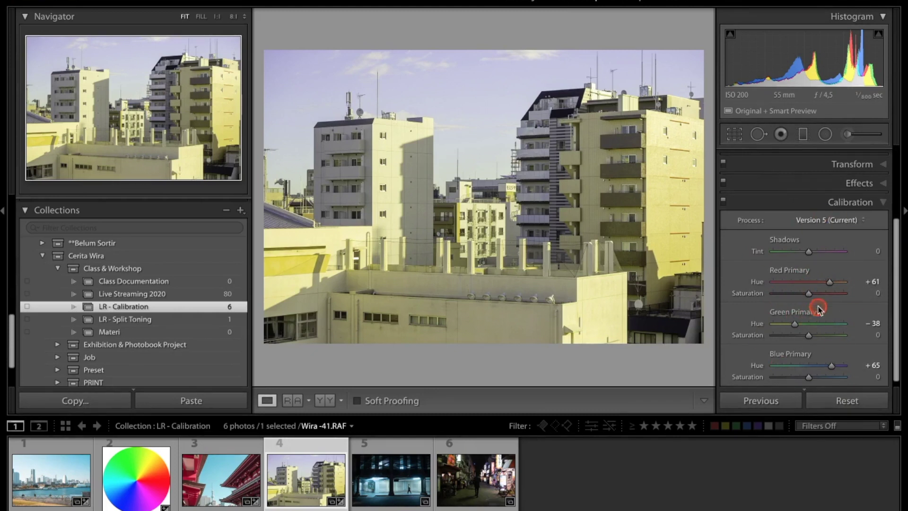
left_click_drag(808, 295, 804, 294)
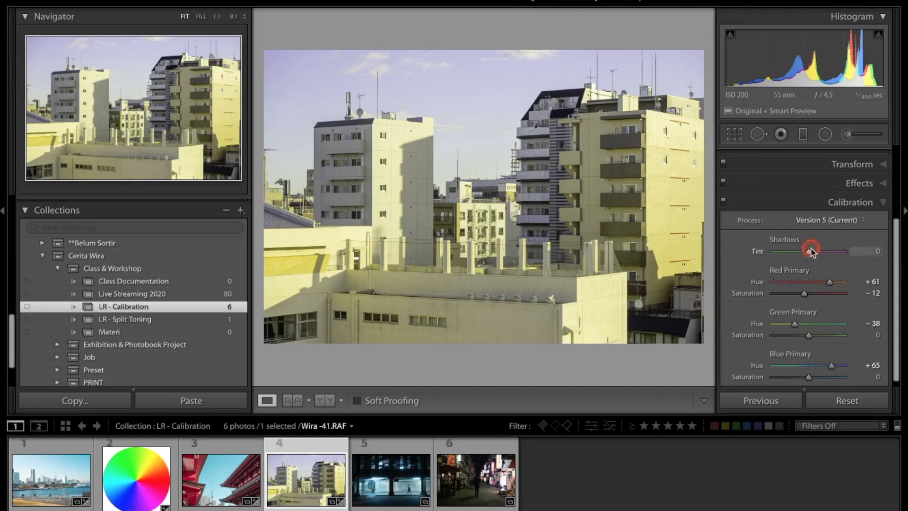
left_click_drag(897, 231, 897, 153)
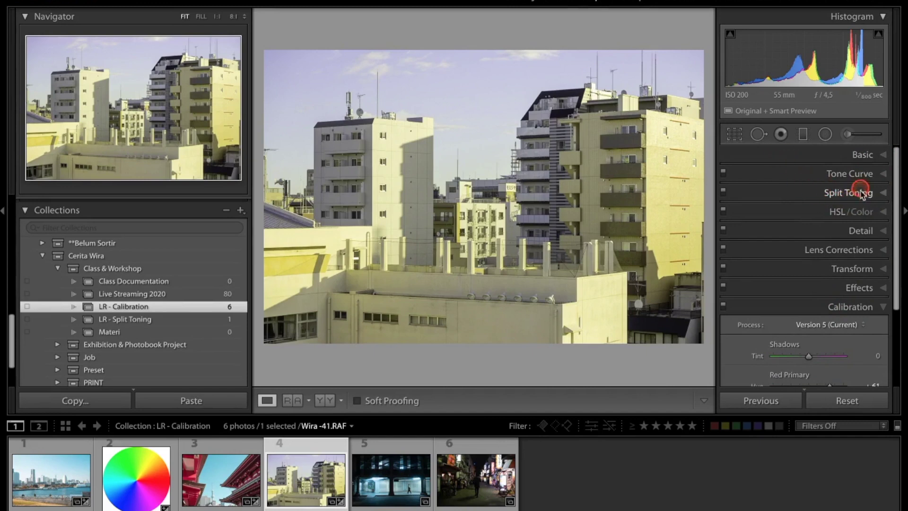
Re-check the buildings photo's Basic and Calibration panels.
left_click(868, 156)
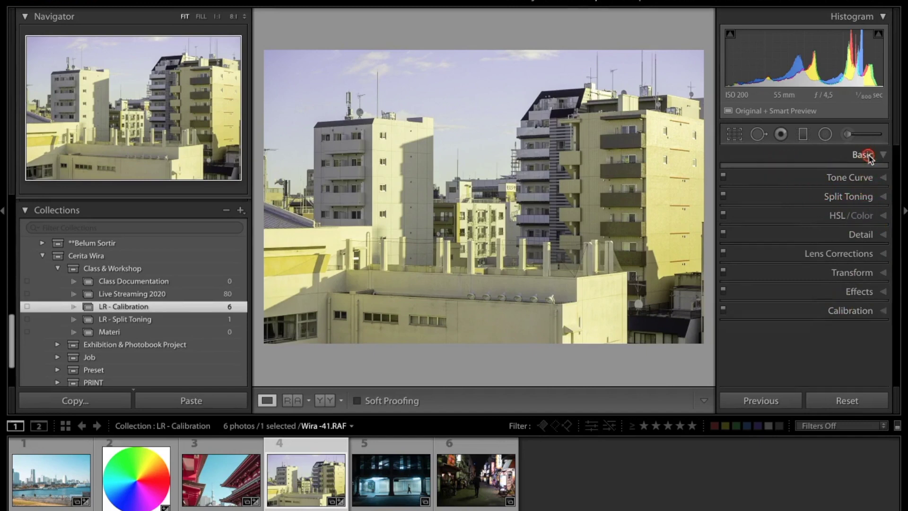
left_click(867, 155)
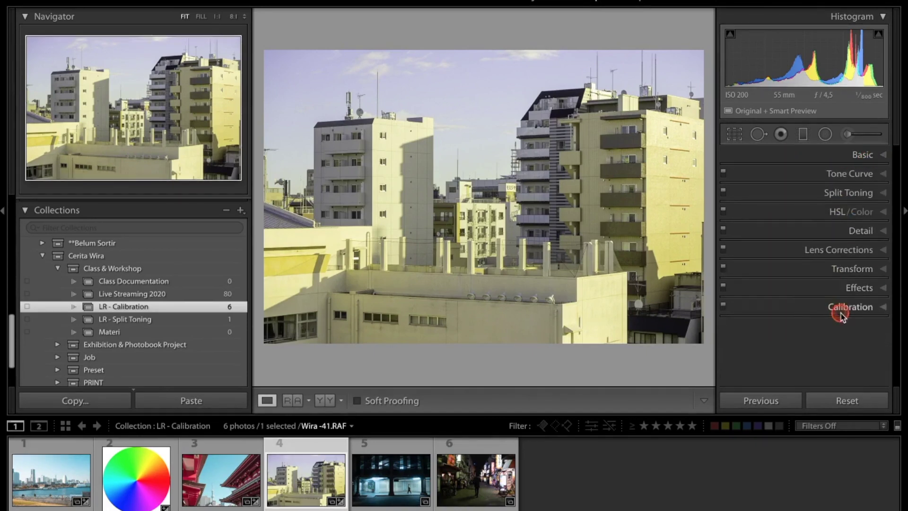
left_click(841, 316)
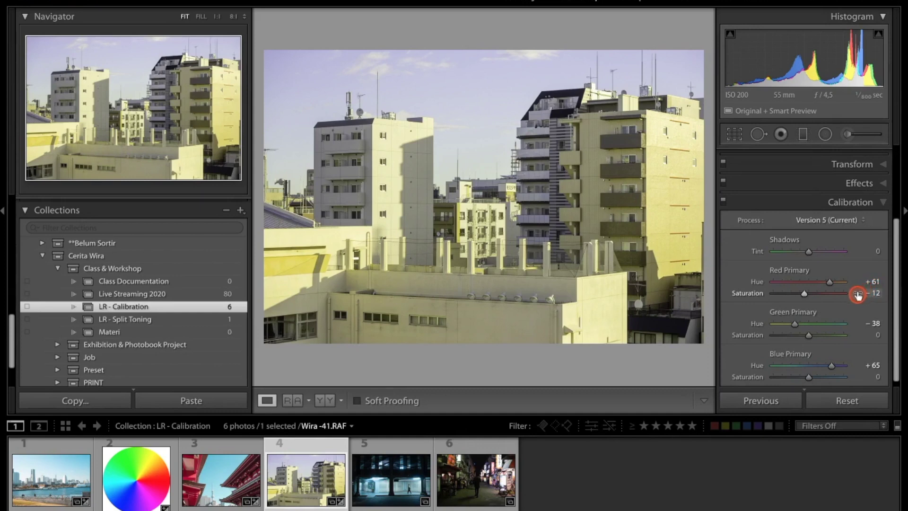
left_click_drag(897, 259, 899, 162)
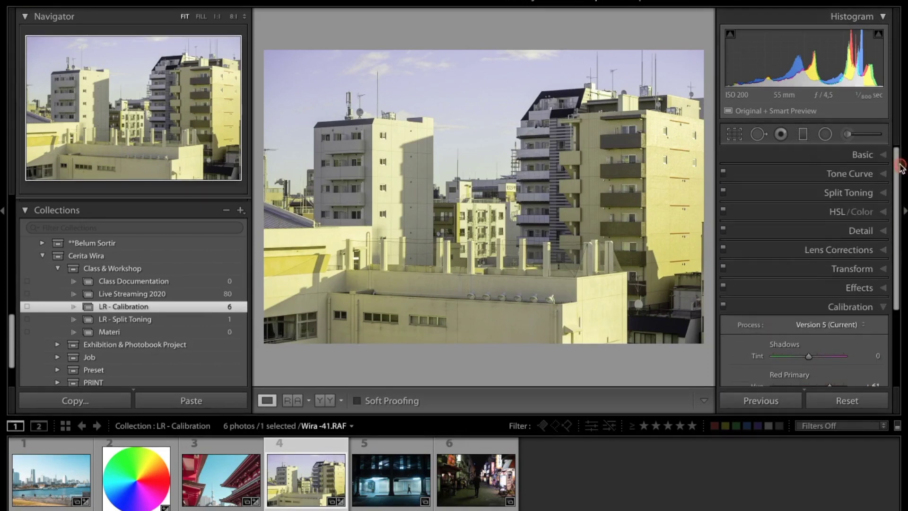
left_click(865, 158)
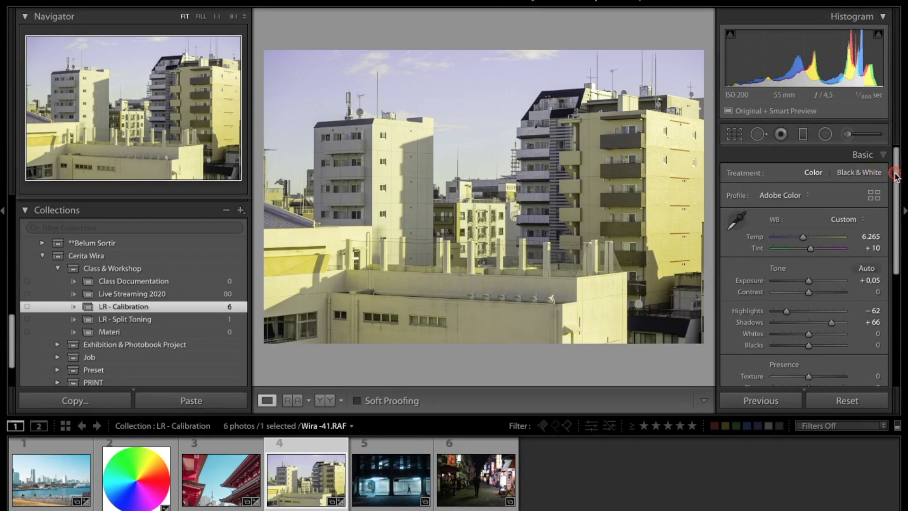
left_click_drag(896, 175, 896, 250)
Look over the HSL saturation settings, then switch to the night underpass photo (photo 5).
left_click(837, 297)
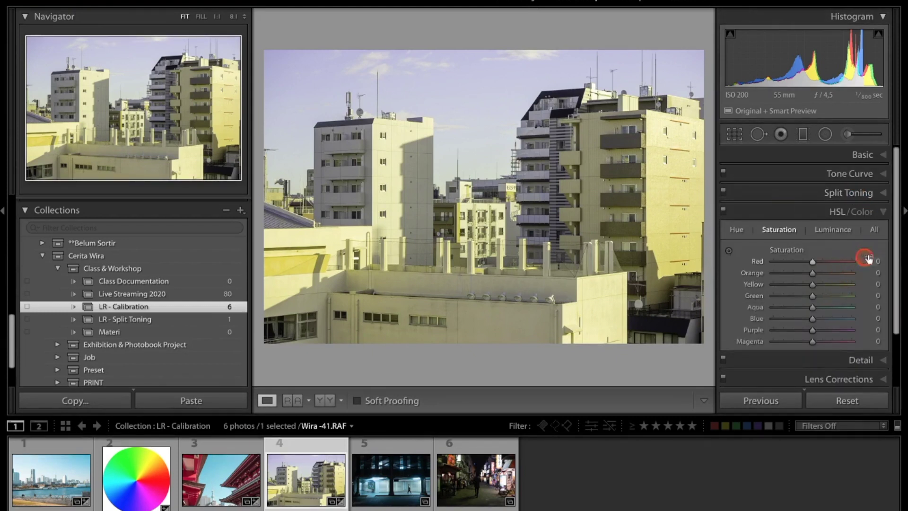
left_click_drag(897, 257, 898, 322)
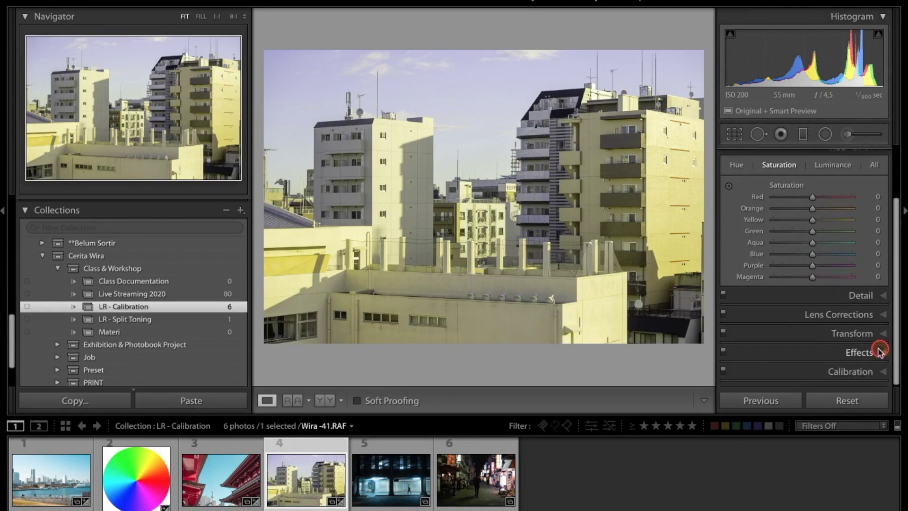
left_click(395, 483)
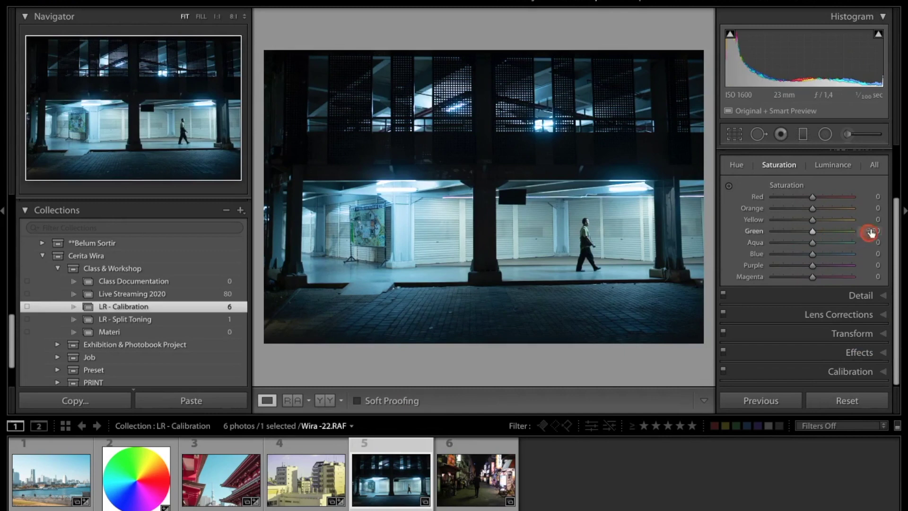
scroll(896, 213, "up", 3)
Show the underpass photo's Basic panel: As Shot, Temp 3,500, Tint +8.
left_click(862, 154)
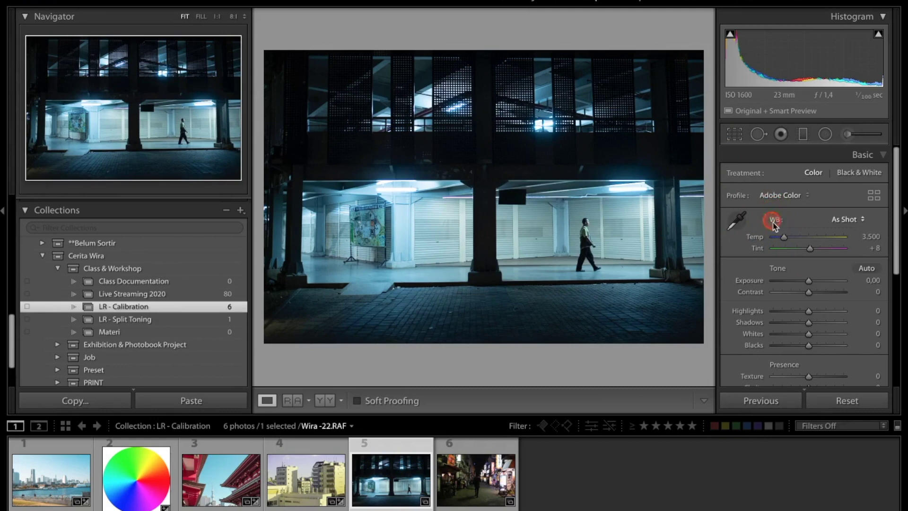
Cool Temp to 2,800 and set Shadows +53, Highlights -30, Blacks -17 and Contrast -22.
left_click_drag(785, 239, 778, 239)
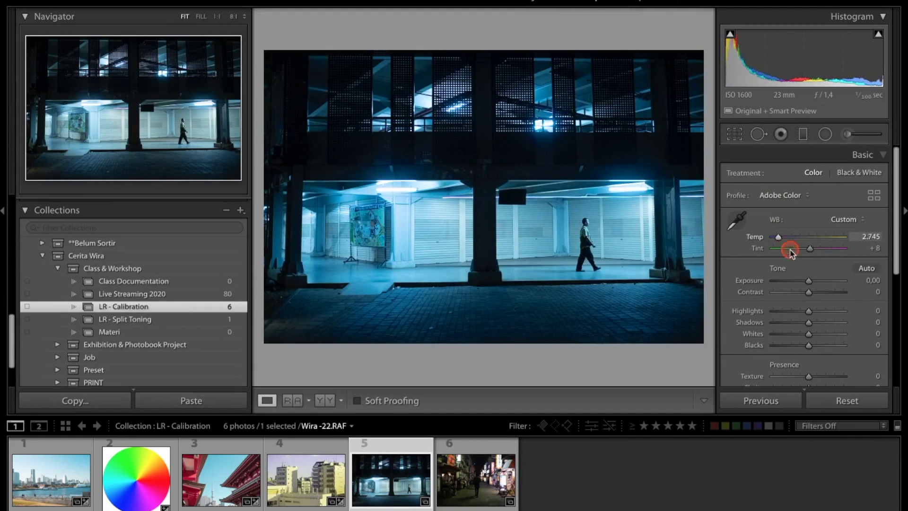
left_click(864, 236)
type("2800")
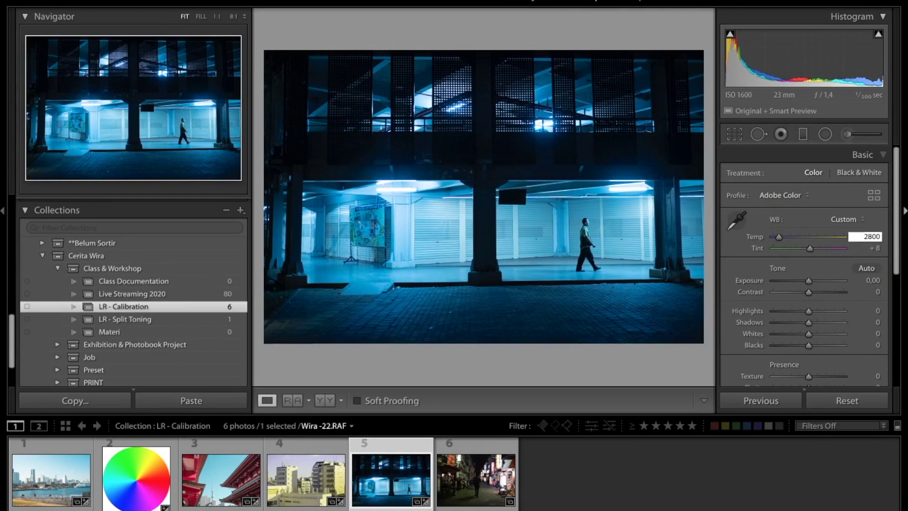
key("Return")
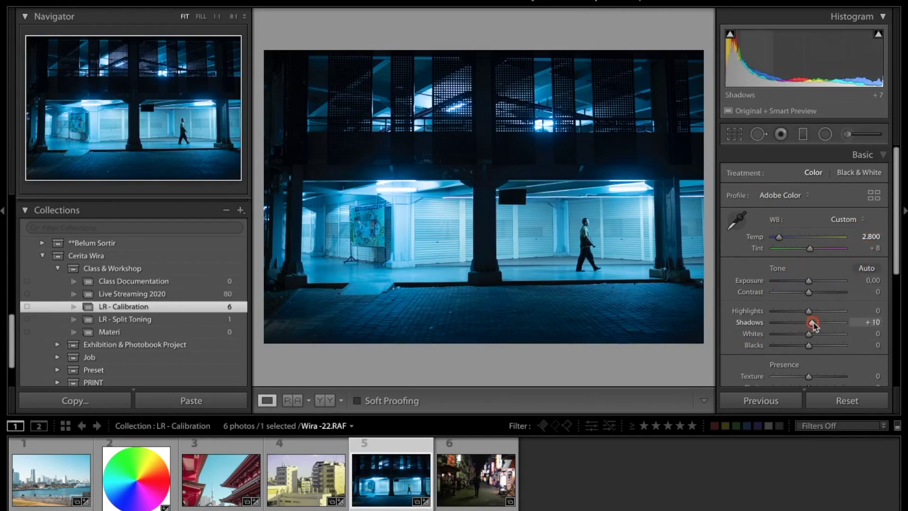
left_click_drag(828, 325, 813, 326)
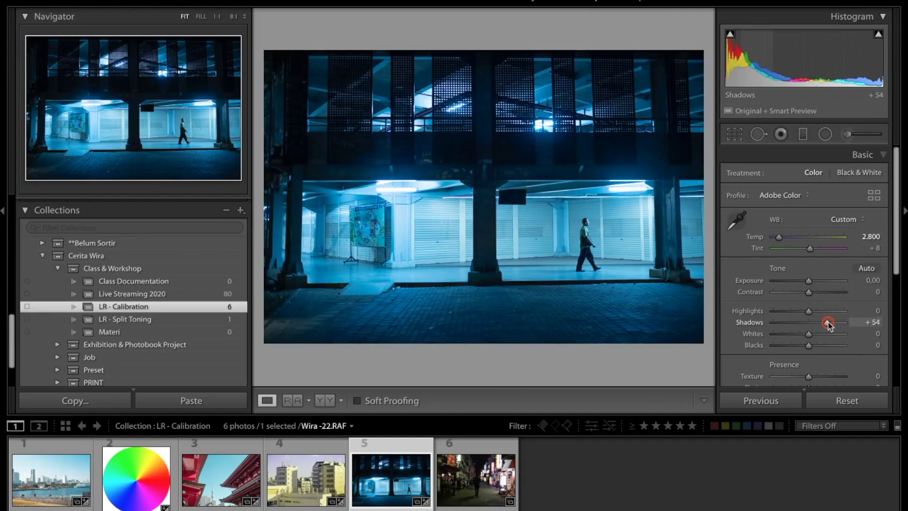
left_click_drag(809, 311, 800, 312)
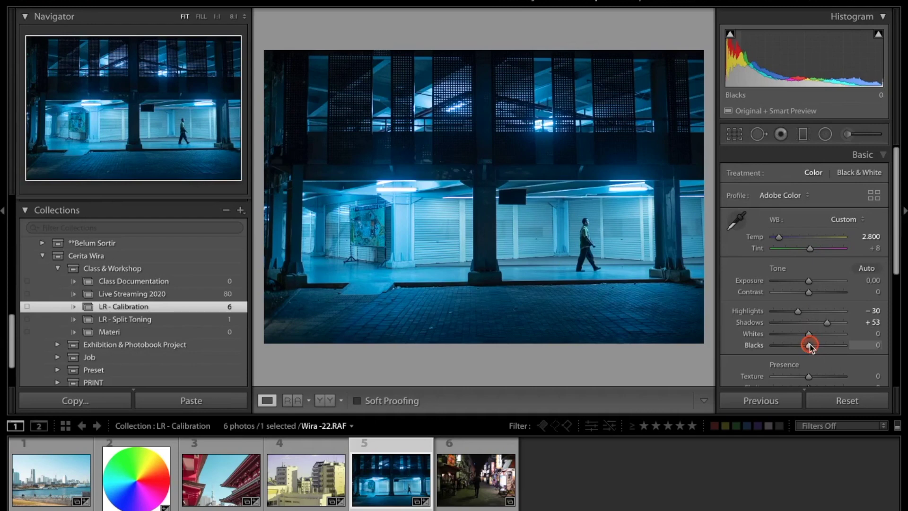
mouse_move(810, 346)
left_mouse_down()
mouse_move(820, 347)
mouse_move(801, 347)
left_mouse_up()
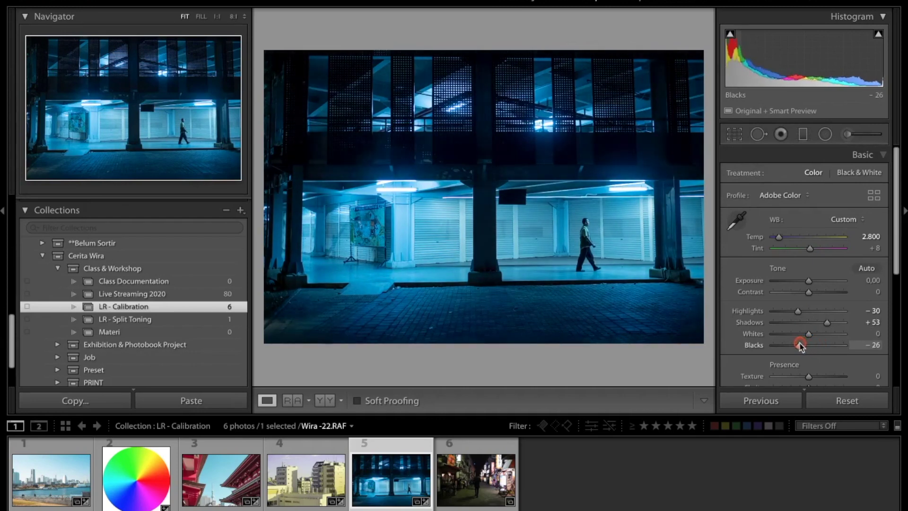
left_click_drag(813, 337, 802, 345)
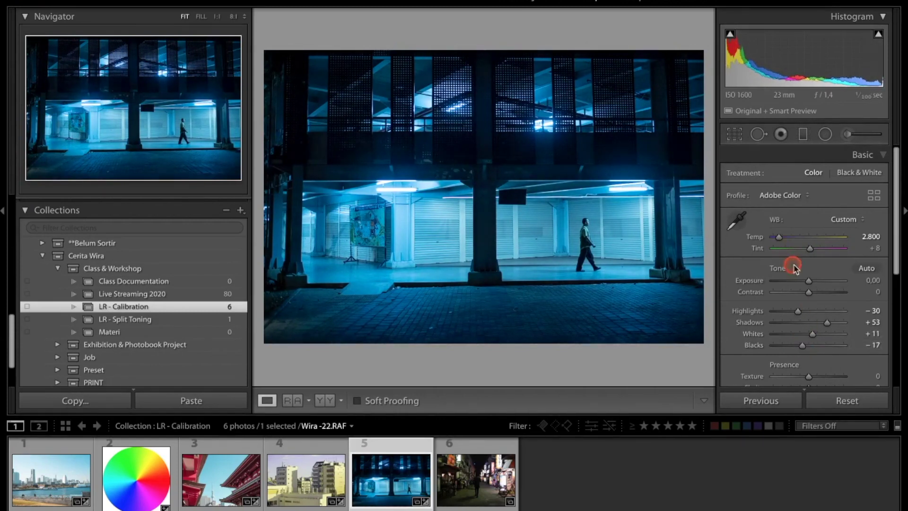
left_click_drag(809, 293, 801, 293)
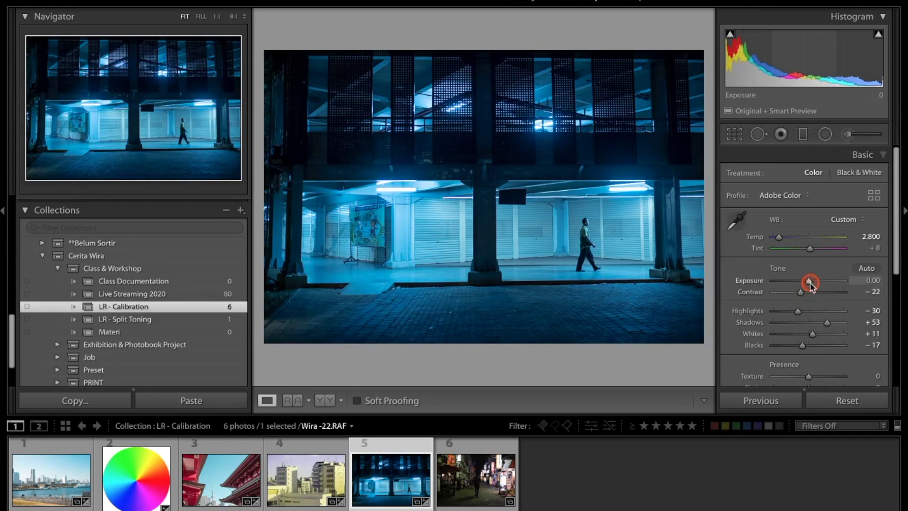
Refine the underpass photo's white balance temperature to a final 2,950.
left_click(796, 267)
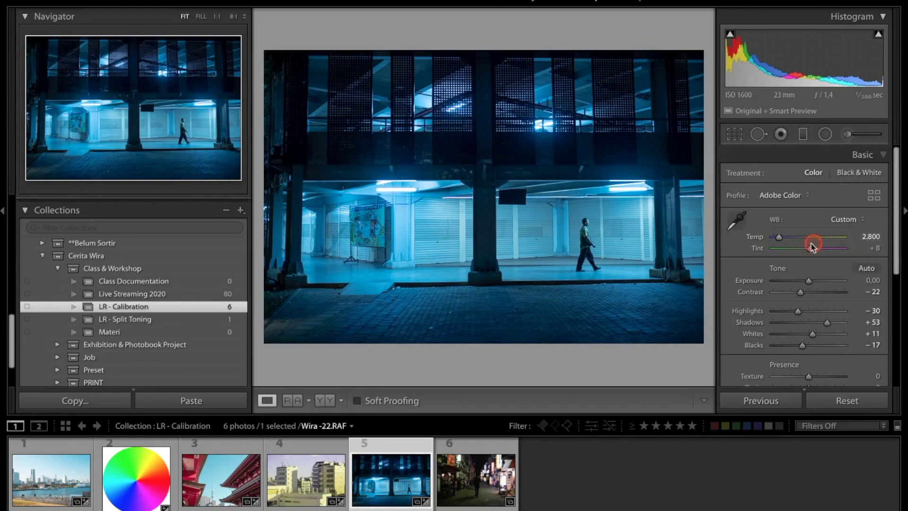
left_click(779, 238)
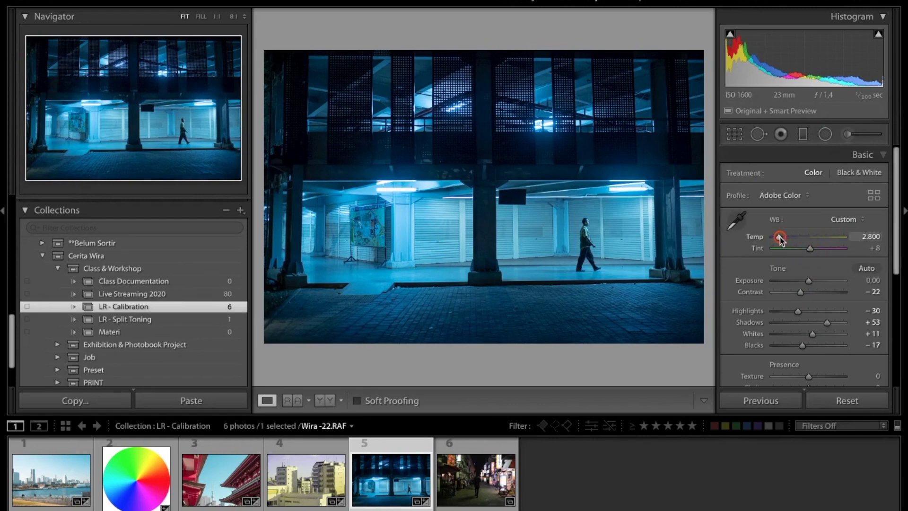
left_click_drag(780, 238, 782, 238)
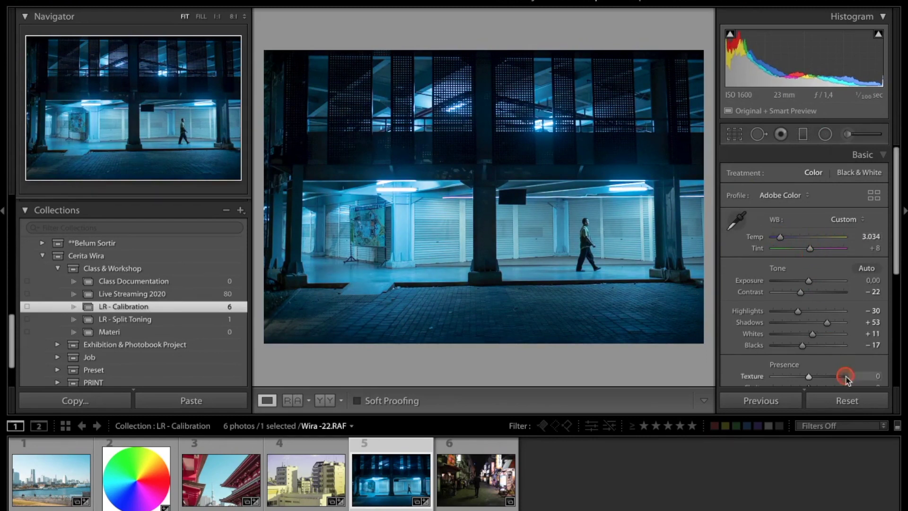
left_click(862, 236)
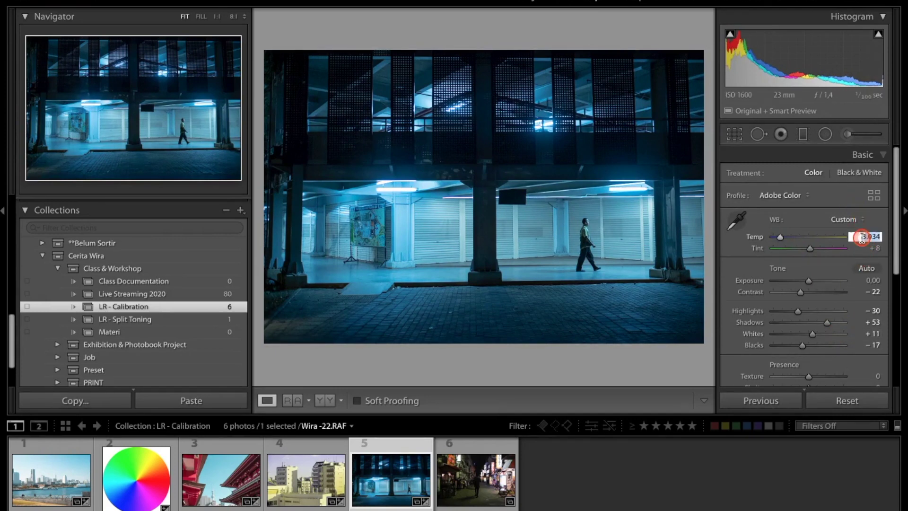
key("Return")
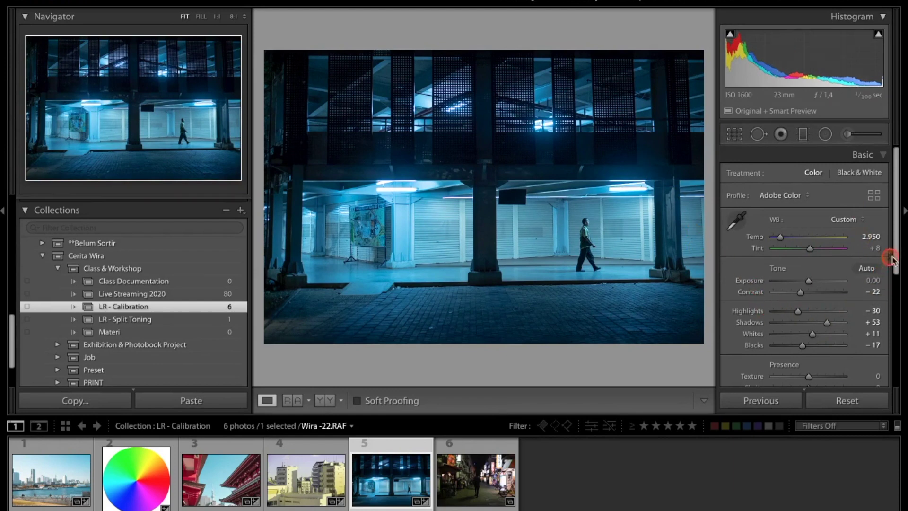
left_click_drag(897, 254, 898, 376)
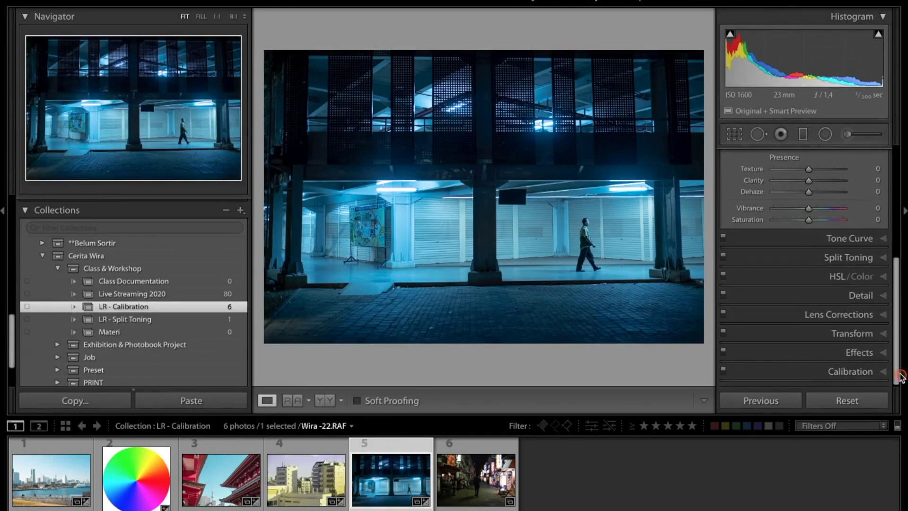
left_click(836, 372)
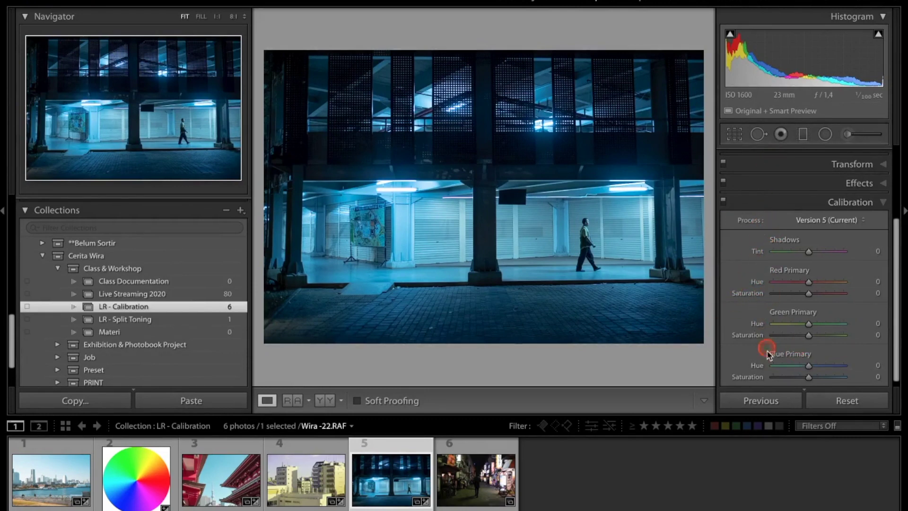
Set Calibration Blue Primary Hue -69, Red Primary Hue +24 and Green Primary Hue +30.
left_click_drag(803, 366, 785, 365)
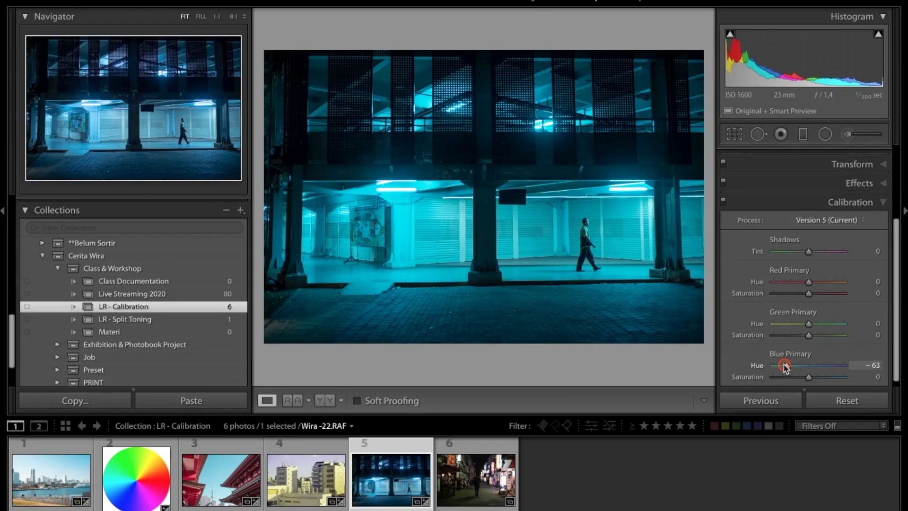
left_click_drag(782, 366, 784, 365)
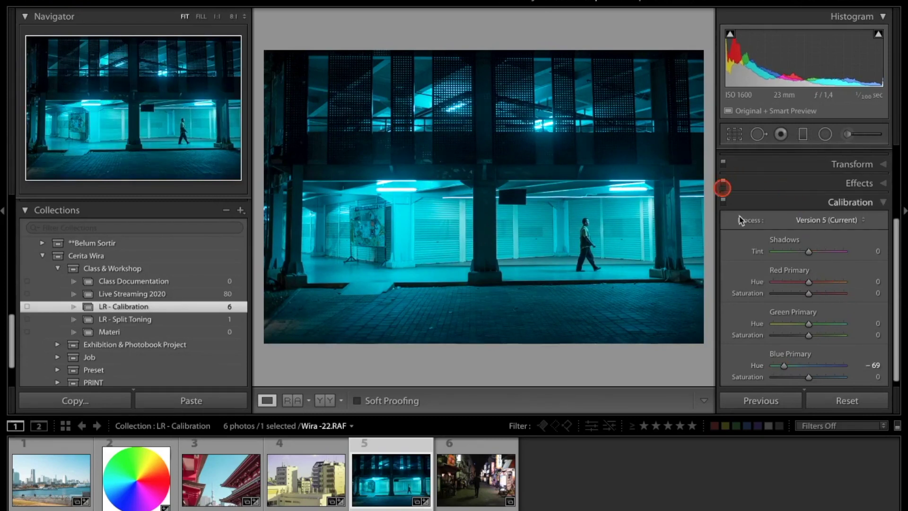
mouse_move(823, 284)
left_mouse_down()
mouse_move(834, 284)
mouse_move(796, 285)
mouse_move(815, 286)
left_mouse_up()
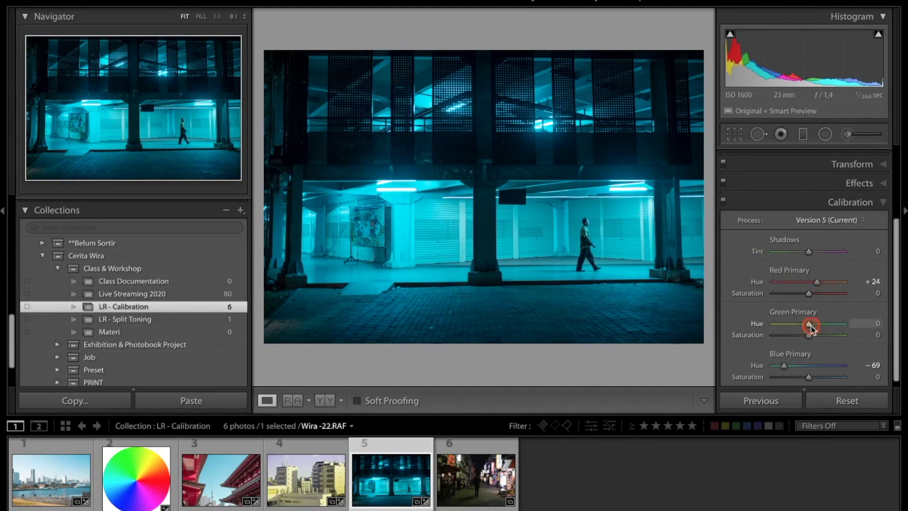
mouse_move(809, 326)
left_mouse_down()
mouse_move(749, 336)
mouse_move(855, 327)
left_mouse_up()
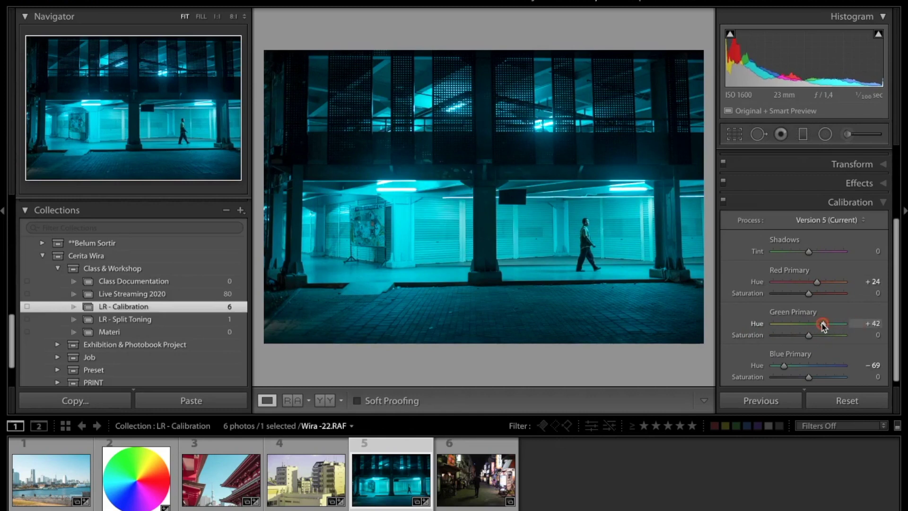
left_click_drag(823, 326, 824, 316)
mouse_move(897, 236)
left_mouse_down()
mouse_move(899, 256)
mouse_move(898, 168)
left_mouse_up()
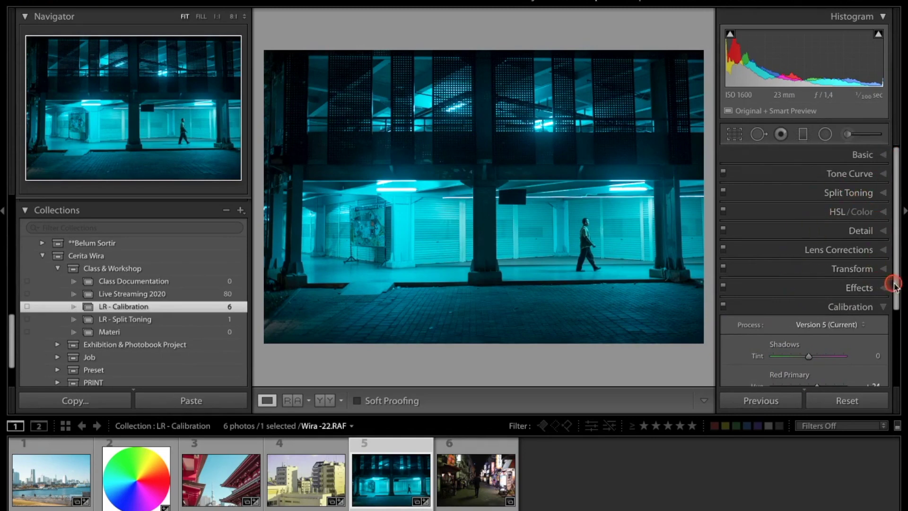
Apply Upright Auto in the Transform panel to straighten the underpass photo.
left_click(856, 268)
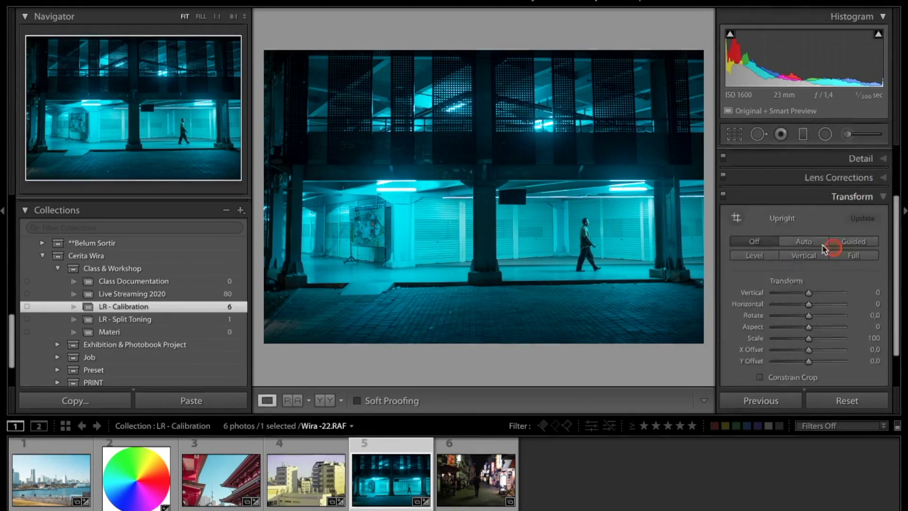
left_click(809, 201)
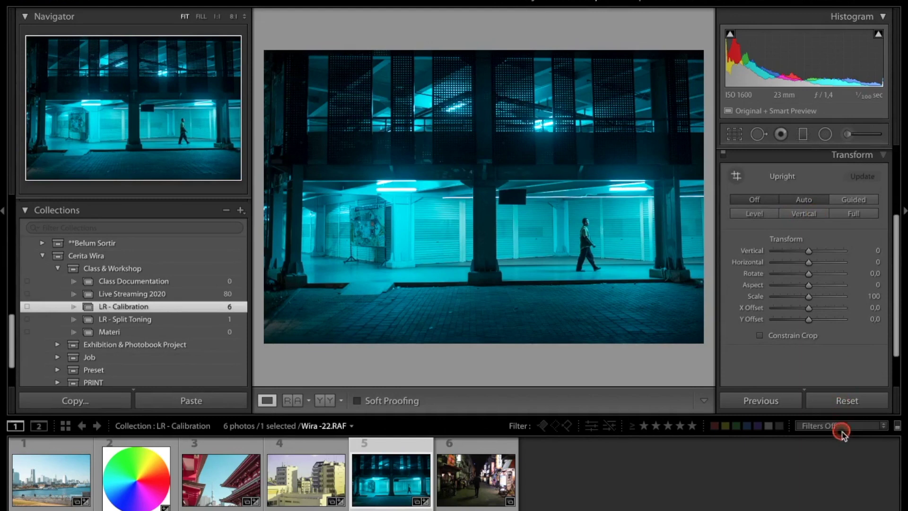
scroll(821, 307, "down", 2)
scroll(820, 307, "up", 2)
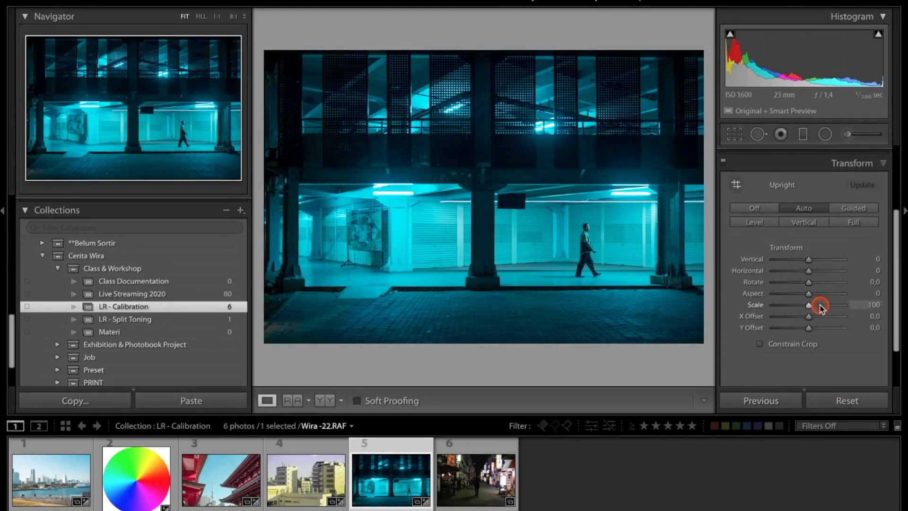
scroll(820, 307, "up", 5)
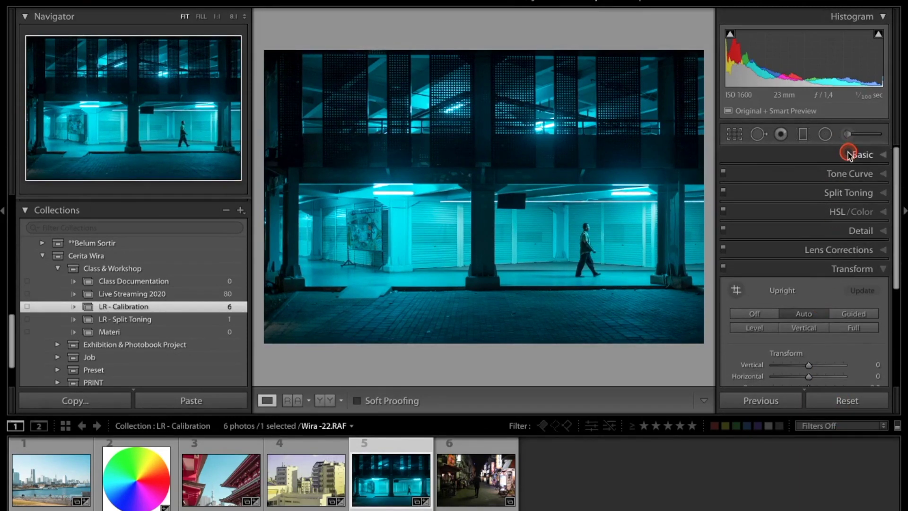
Open the Calibration panel and switch to the night street photo (thumbnail 6).
left_click(849, 154)
left_click(849, 154)
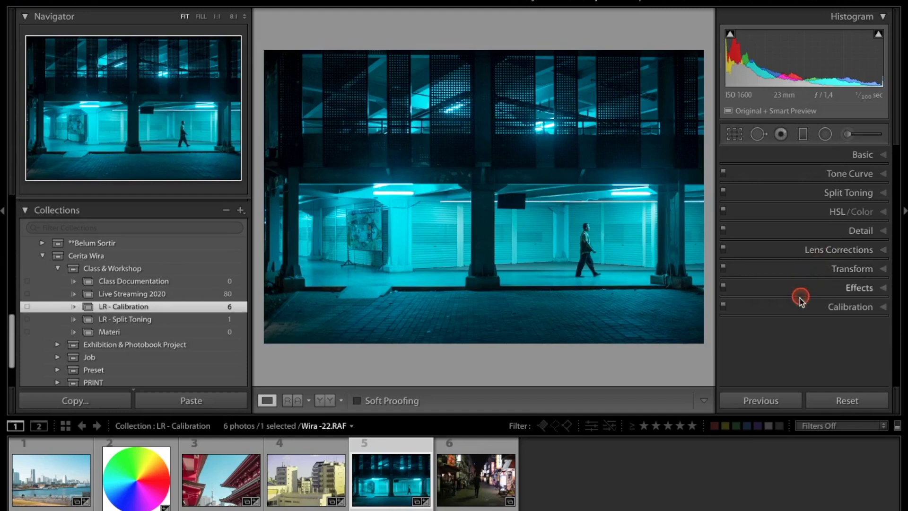
left_click(835, 309)
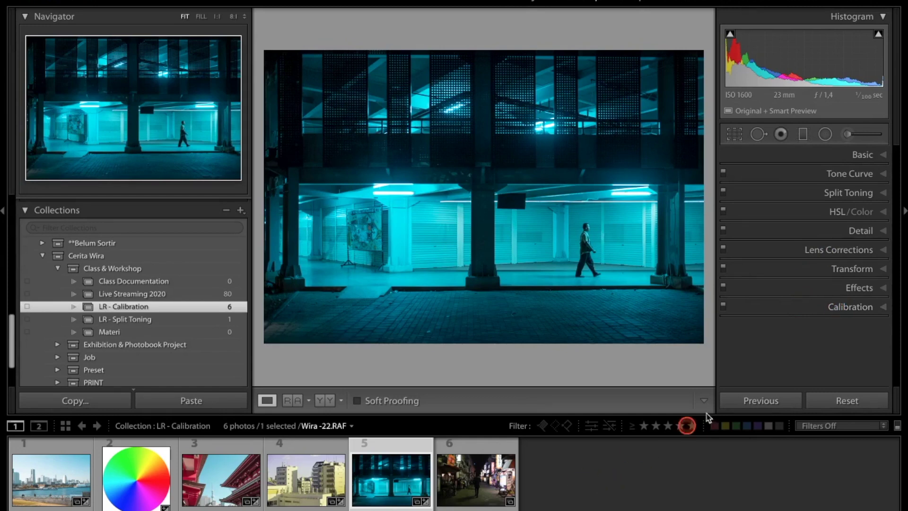
left_click(845, 308)
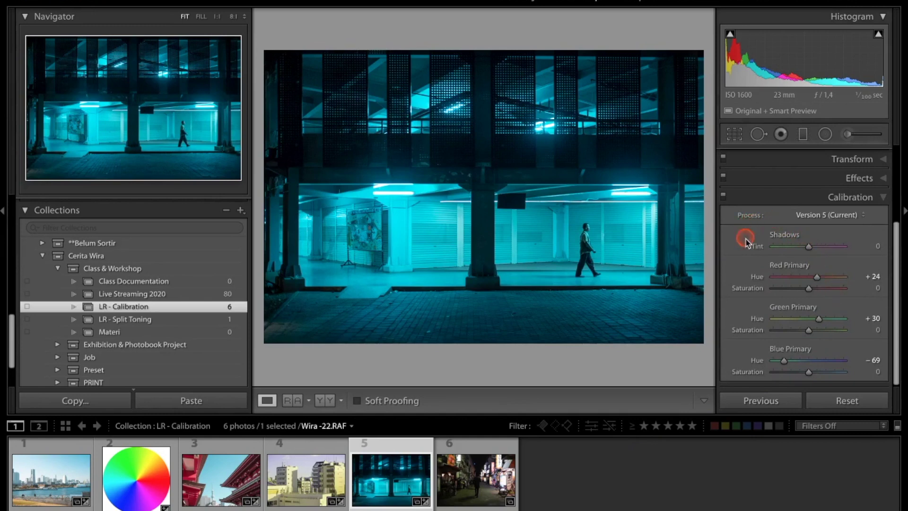
left_click(501, 478)
left_click(501, 478)
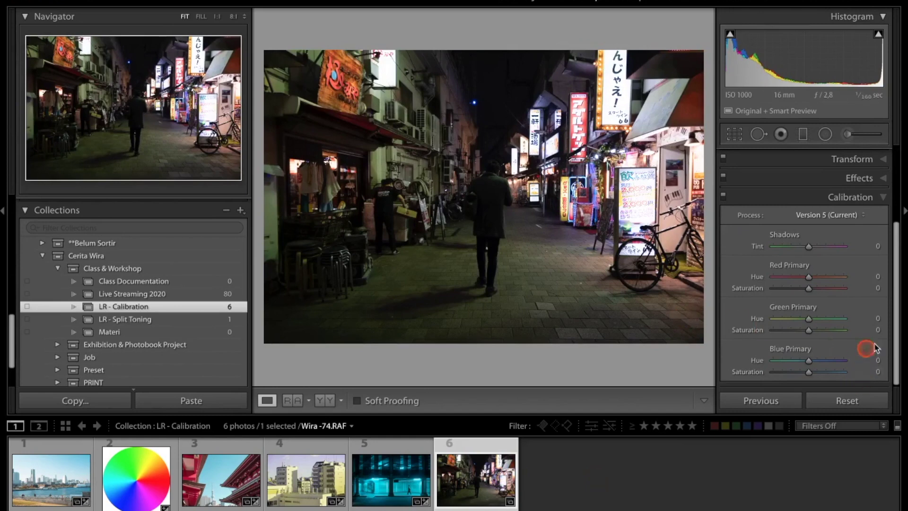
Set the night street photo's Shadows +54, Exposure +0,55 and Highlights -71.
left_click_drag(898, 239, 897, 151)
left_click(860, 153)
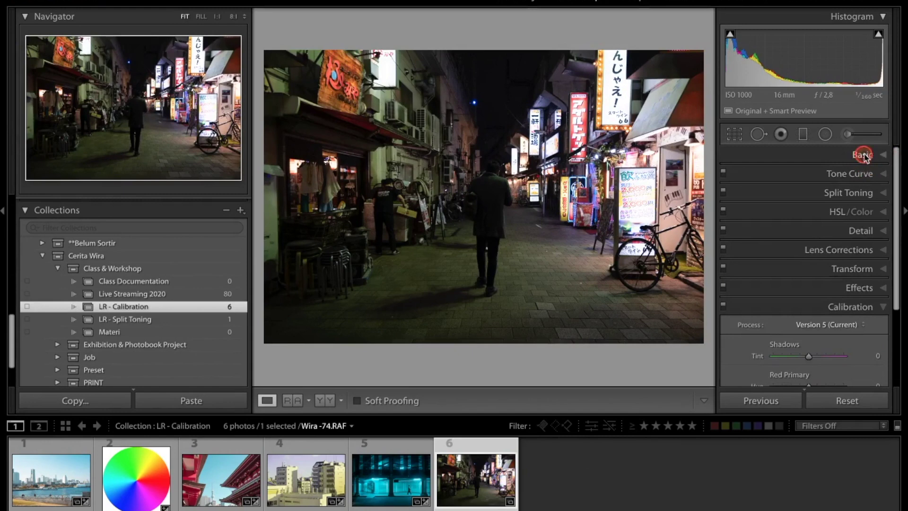
left_click_drag(809, 320, 830, 323)
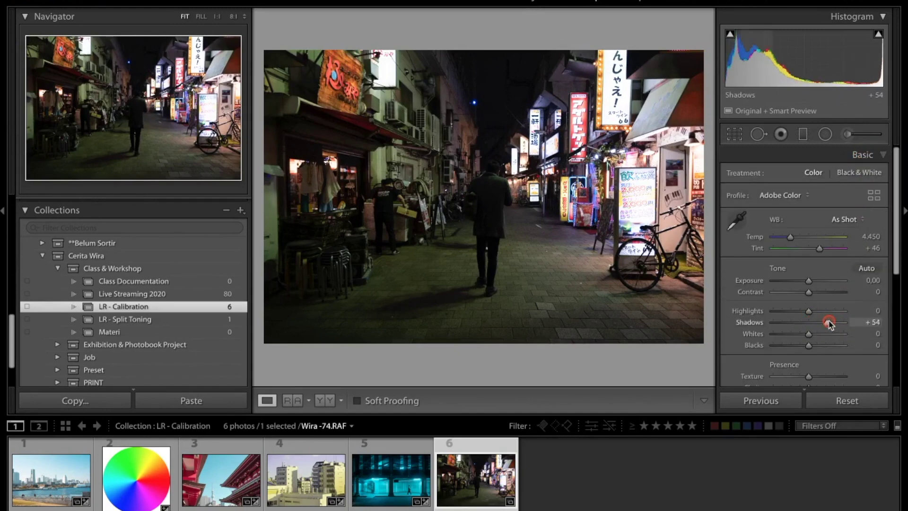
left_click_drag(809, 280, 813, 282)
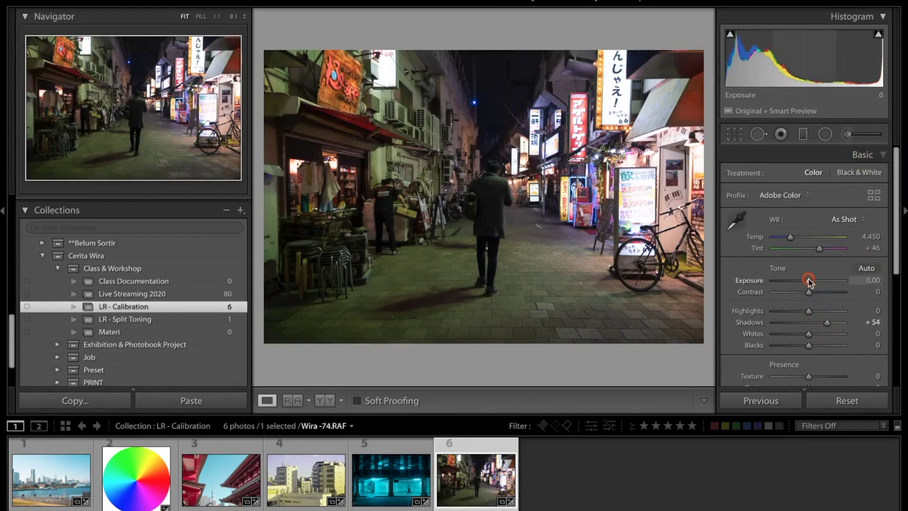
left_click_drag(813, 282, 784, 313)
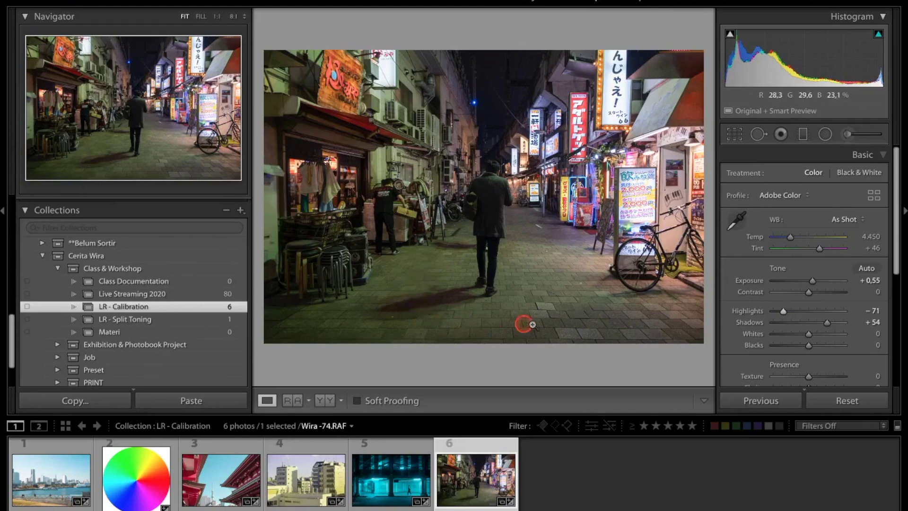
left_click_drag(894, 253, 894, 371)
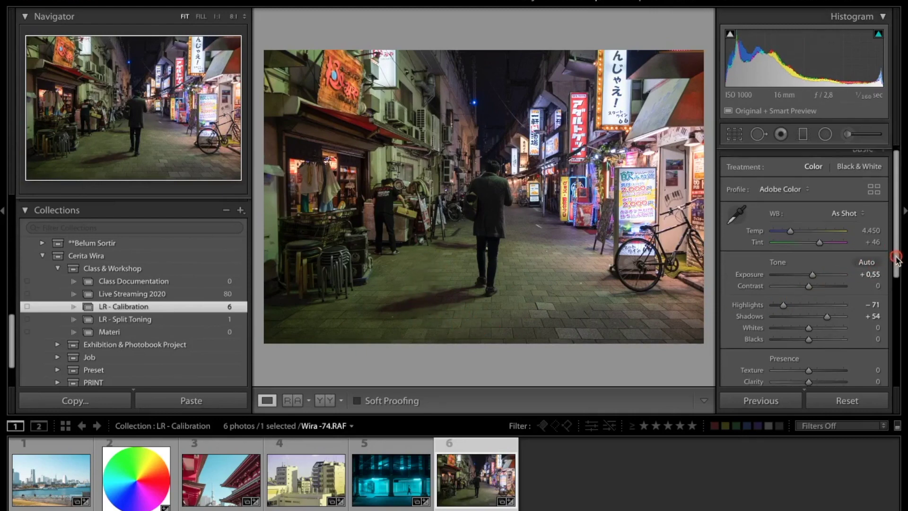
left_click(859, 373)
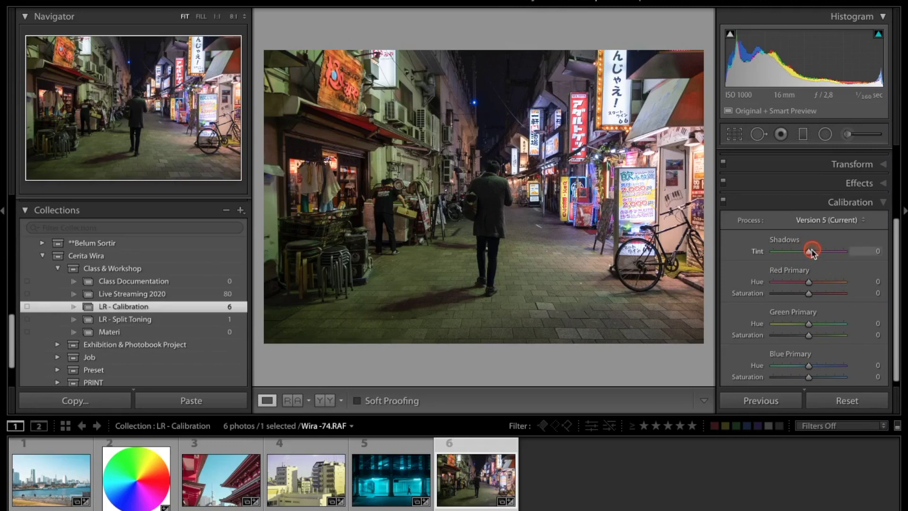
Set the night street photo's Calibration Shadows Tint +33 and Green Primary Saturation -100.
left_click_drag(811, 252, 821, 254)
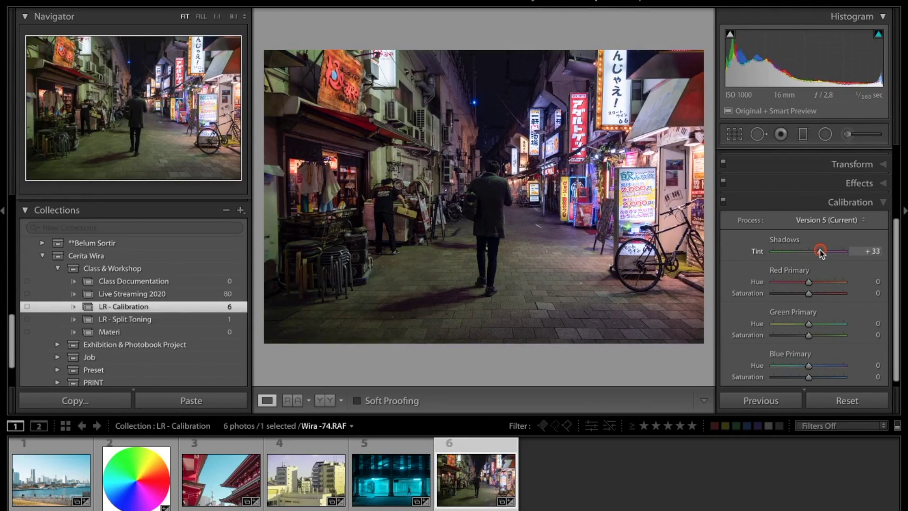
left_click_drag(821, 253, 853, 254)
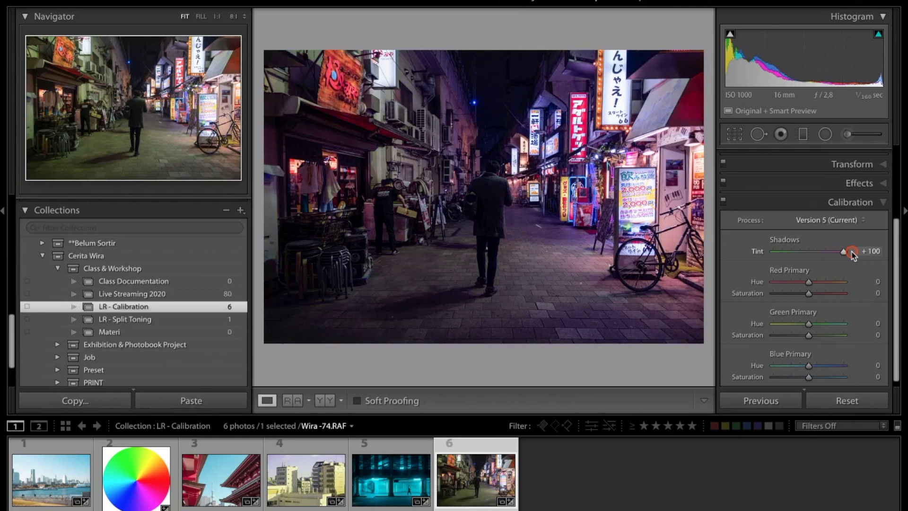
left_click_drag(841, 254, 821, 254)
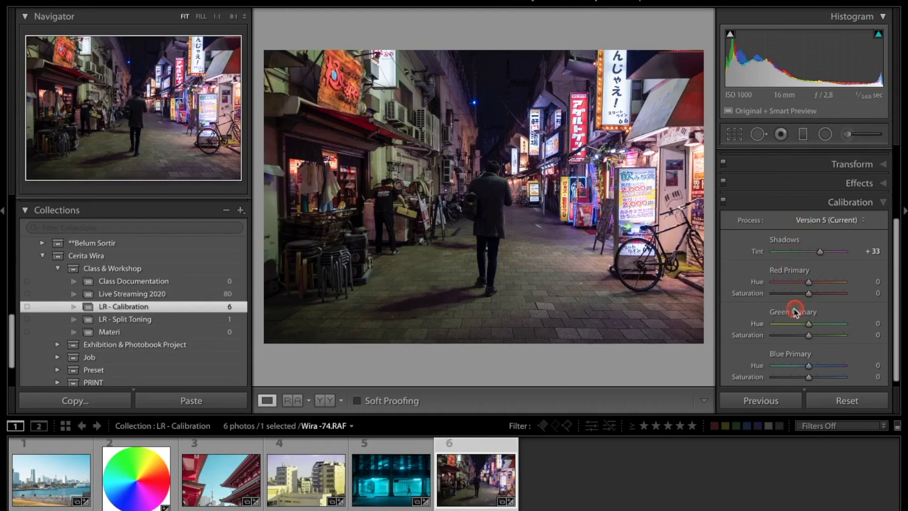
left_click_drag(802, 338, 761, 334)
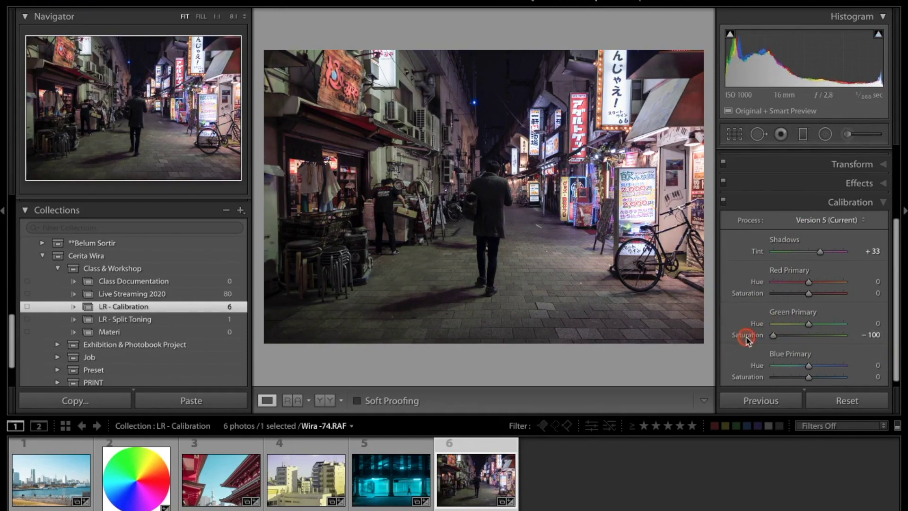
left_click_drag(894, 278, 891, 179)
left_click(847, 212)
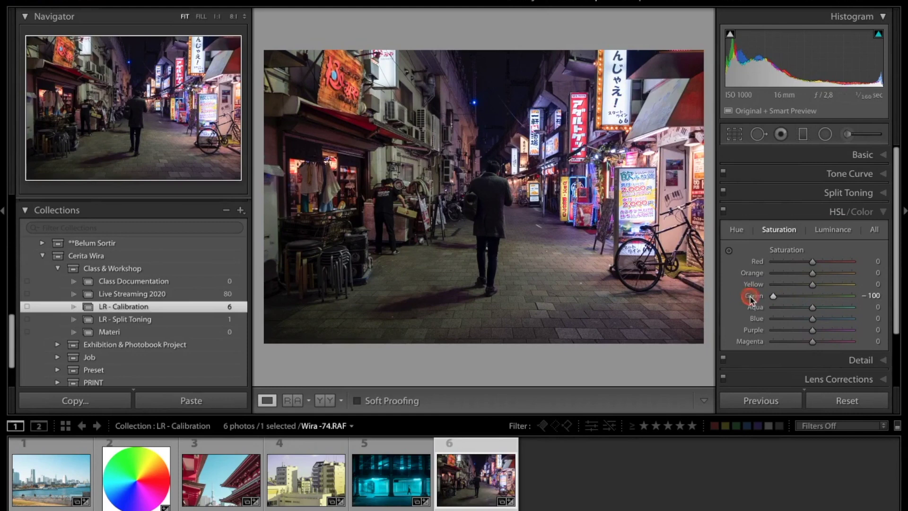
left_click(865, 155)
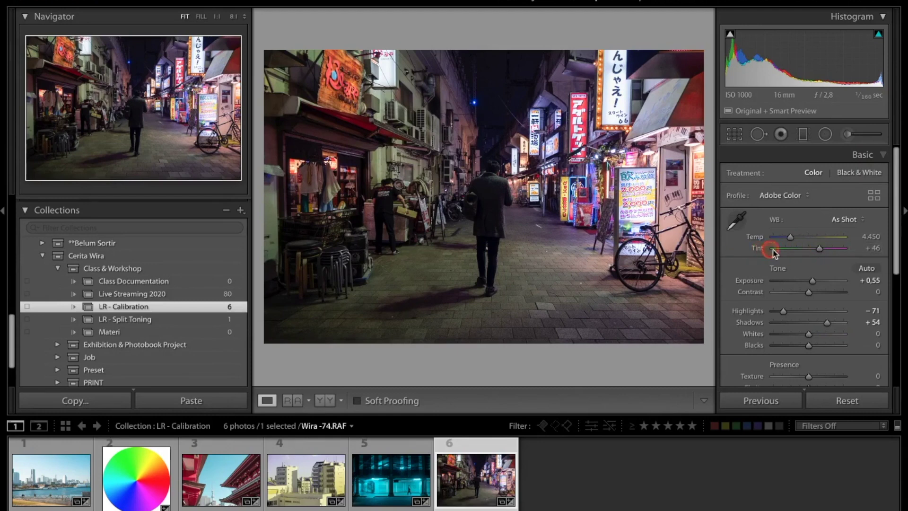
left_click_drag(820, 250, 826, 250)
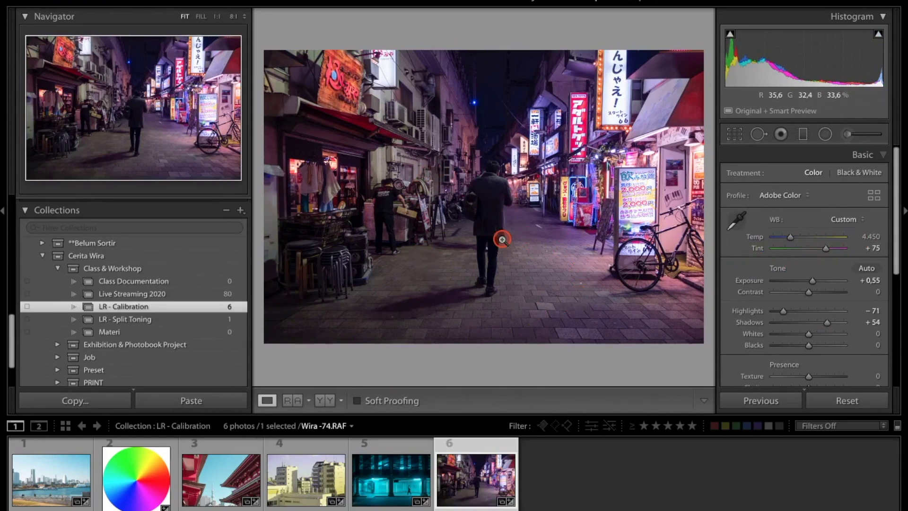
key("ctrl+z")
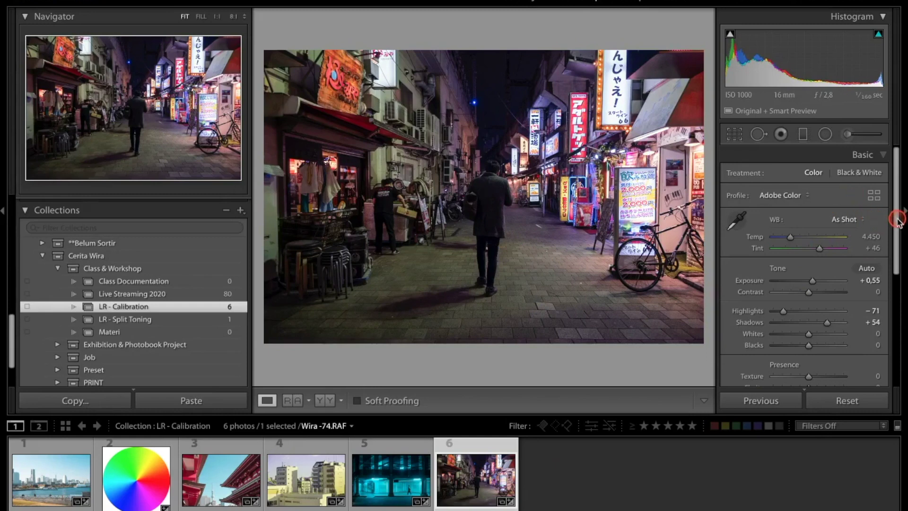
left_click_drag(898, 220, 890, 194)
left_click(878, 155)
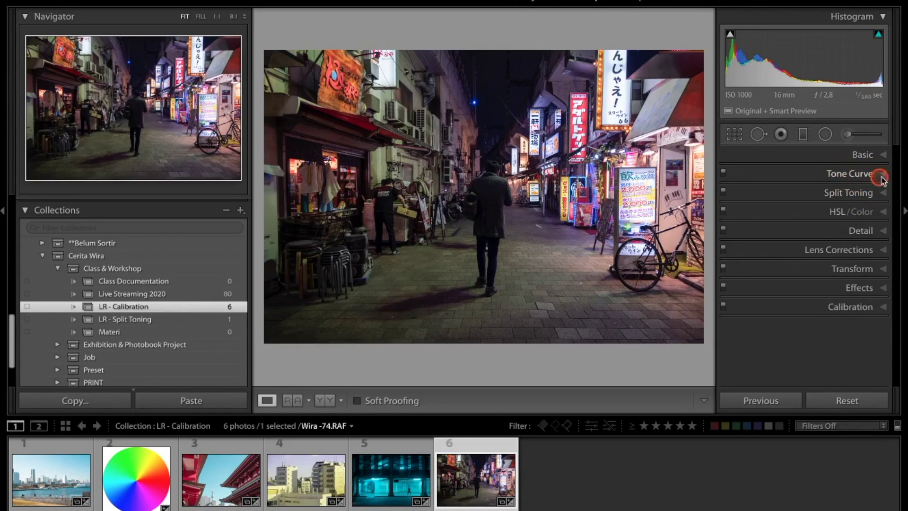
left_click(848, 135)
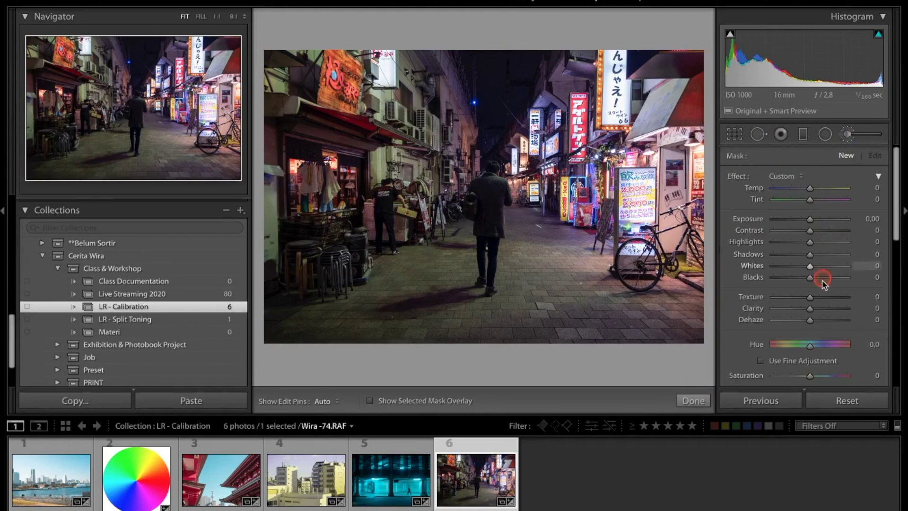
left_click(826, 134)
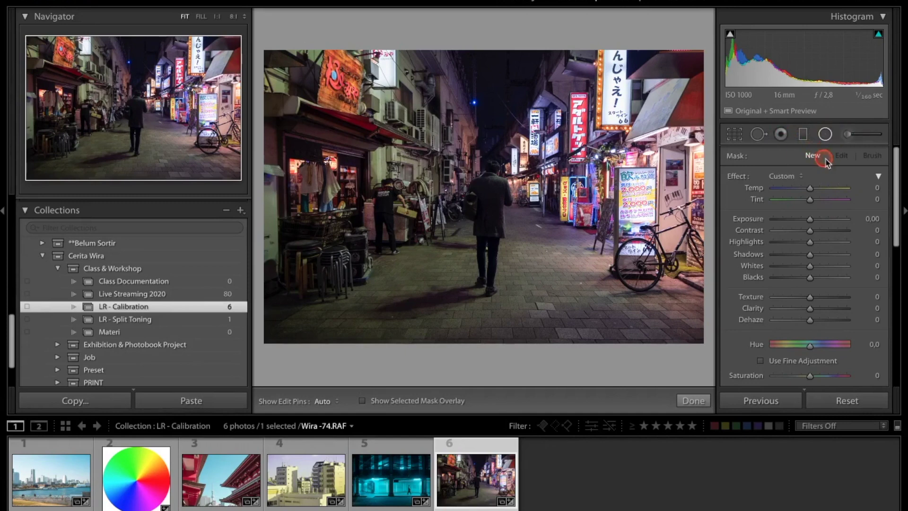
left_click(803, 134)
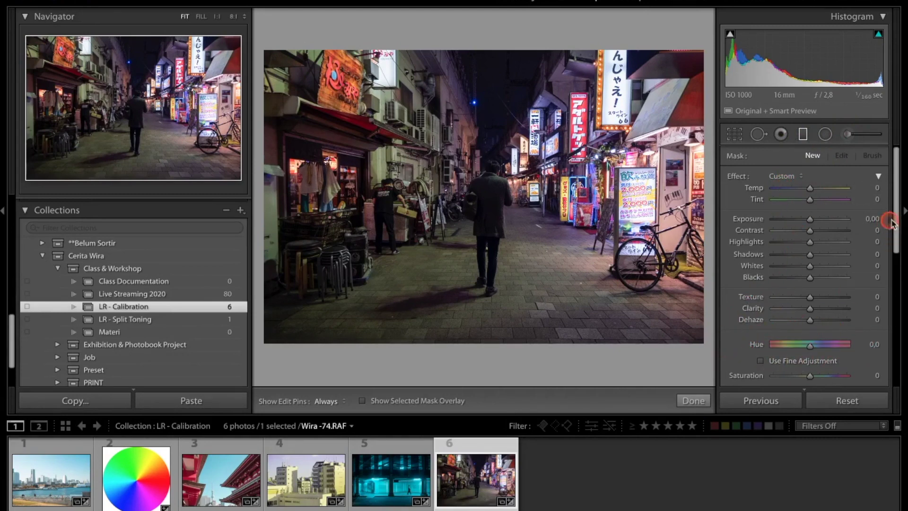
mouse_move(896, 216)
left_mouse_down()
mouse_move(895, 277)
mouse_move(897, 200)
left_mouse_up()
left_click(694, 401)
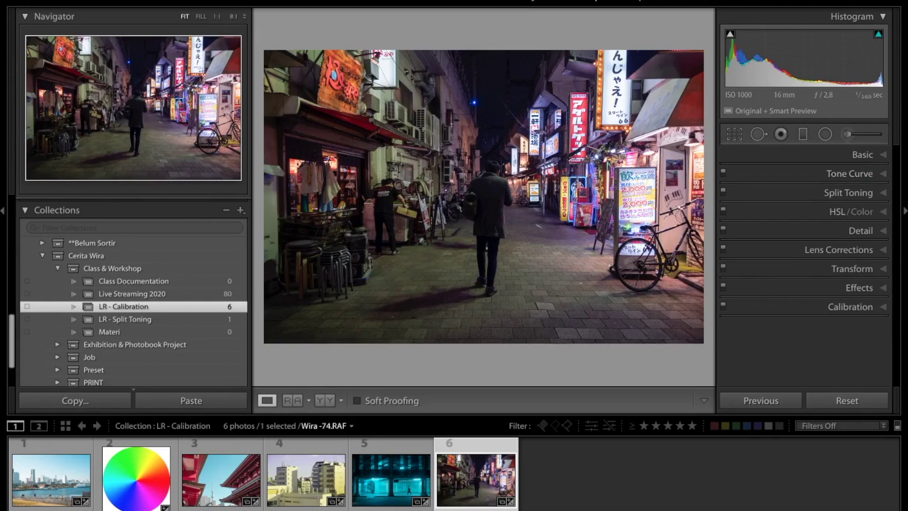
left_click(864, 155)
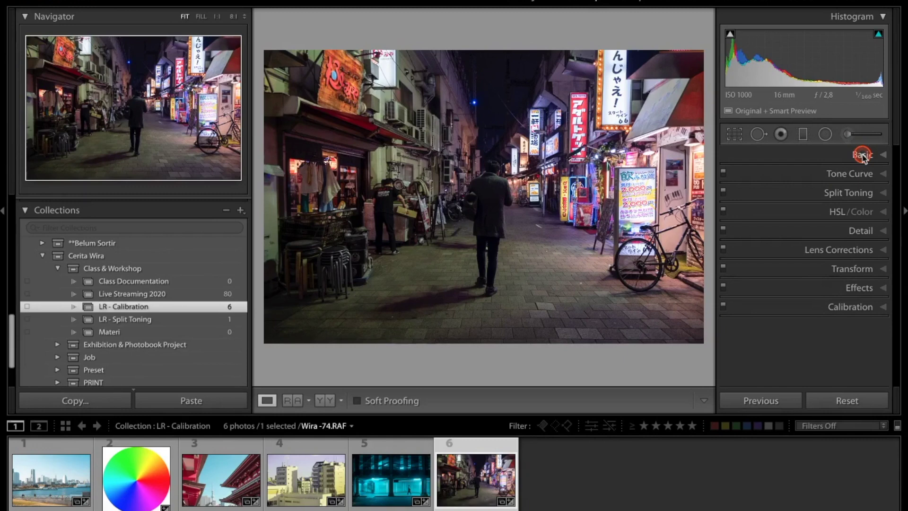